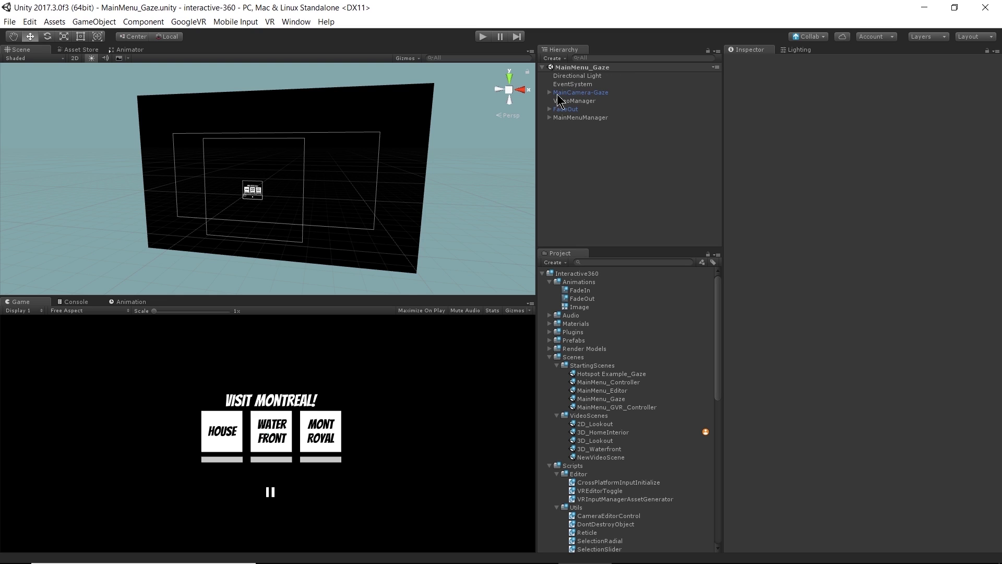
Step: Check the VR enable/disable menu, then open File > Build Settings
{"action": "left_click", "coordinate": [269, 23]}
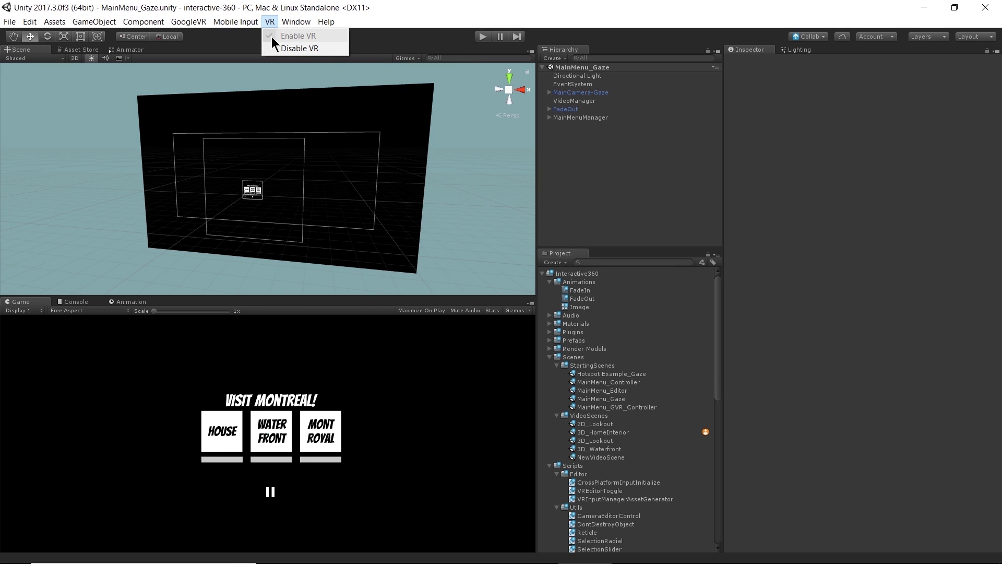
{"action": "left_click", "coordinate": [386, 29]}
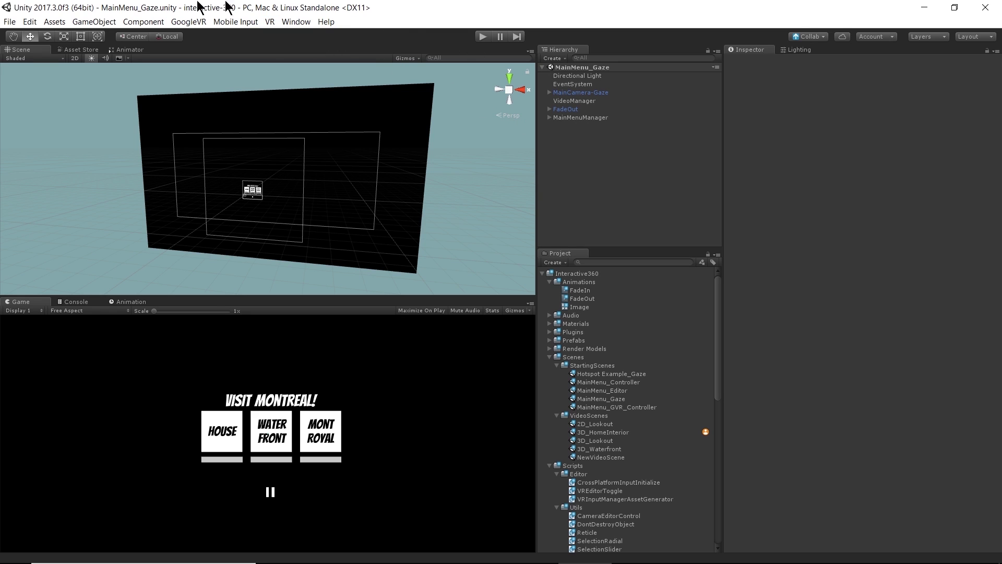
{"action": "left_click", "coordinate": [7, 23]}
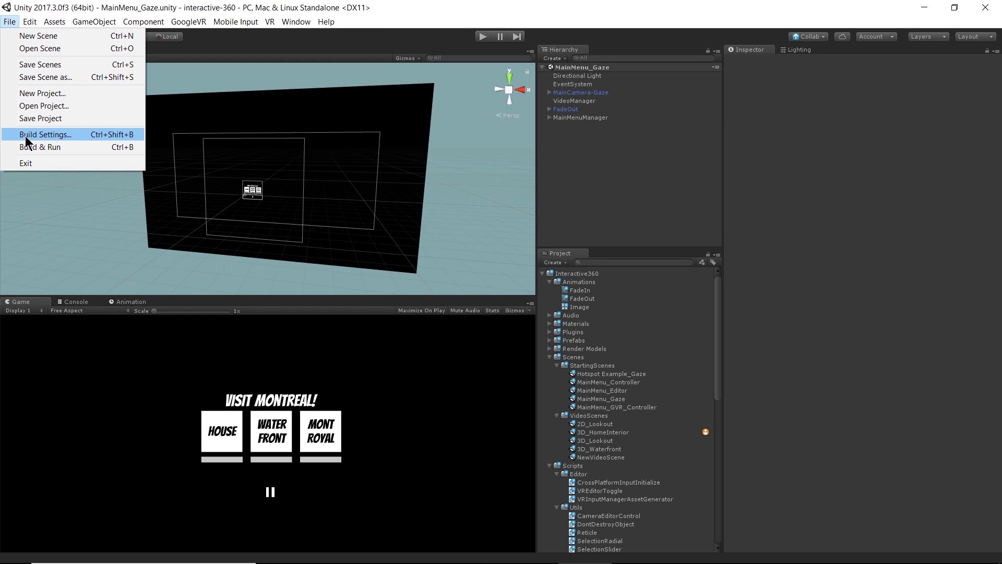
{"action": "left_click", "coordinate": [6, 7]}
{"action": "left_click", "coordinate": [54, 15]}
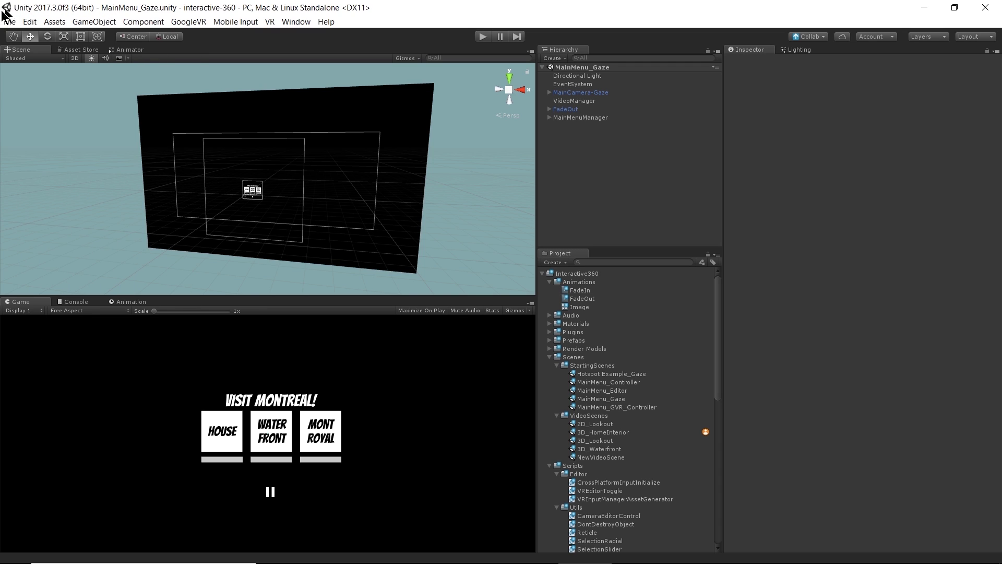
Step: Open Player Settings to confirm Virtual Reality Supported with Oculus and OpenVR, then close Build Settings
{"action": "left_click", "coordinate": [10, 21]}
{"action": "left_click", "coordinate": [31, 135]}
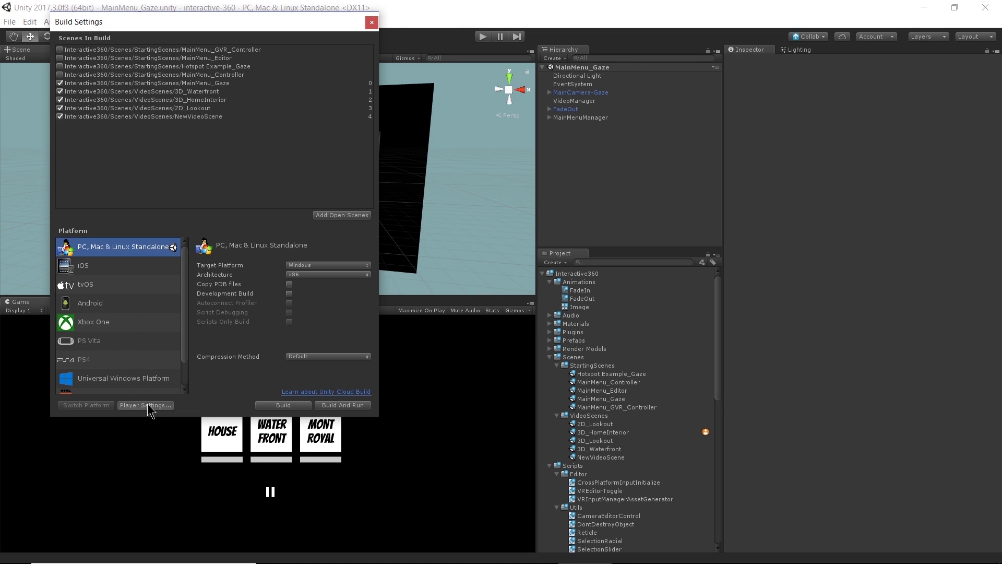
{"action": "left_click", "coordinate": [149, 407]}
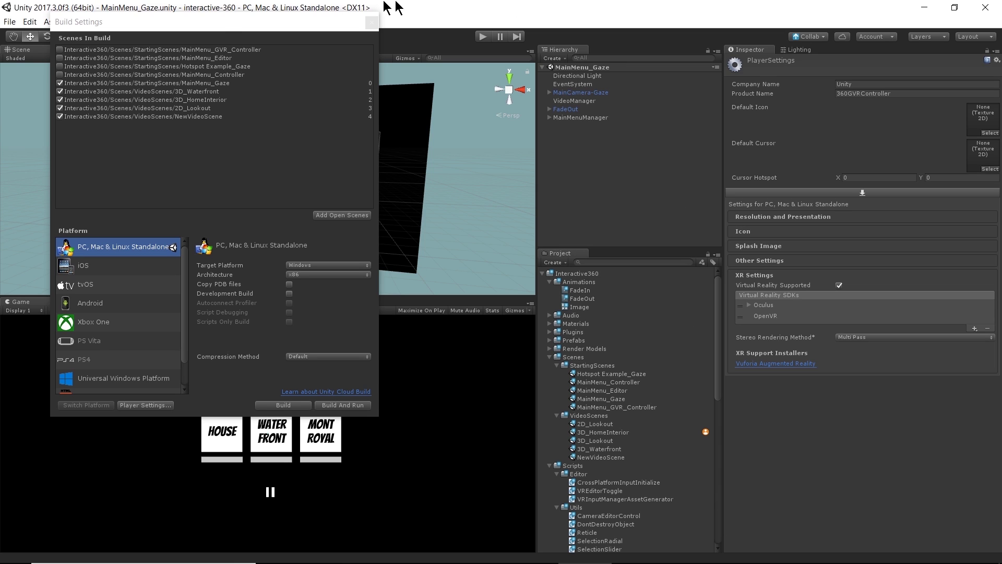
{"action": "left_click", "coordinate": [226, 25]}
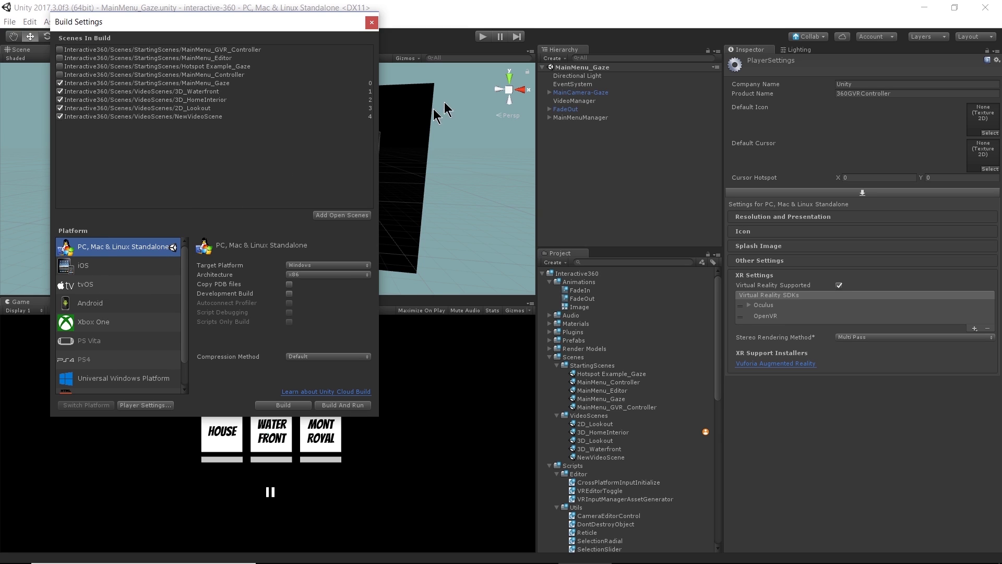
{"action": "left_click", "coordinate": [372, 21]}
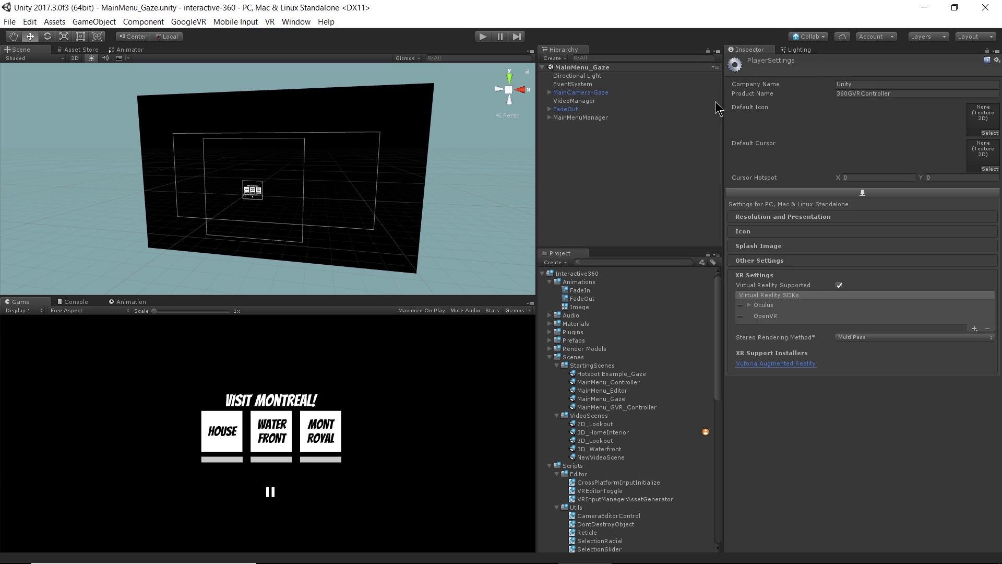
Step: Inspect Directional Light and EventSystem, then move down to the MainCamera-Gaze camera
{"action": "left_click", "coordinate": [607, 76]}
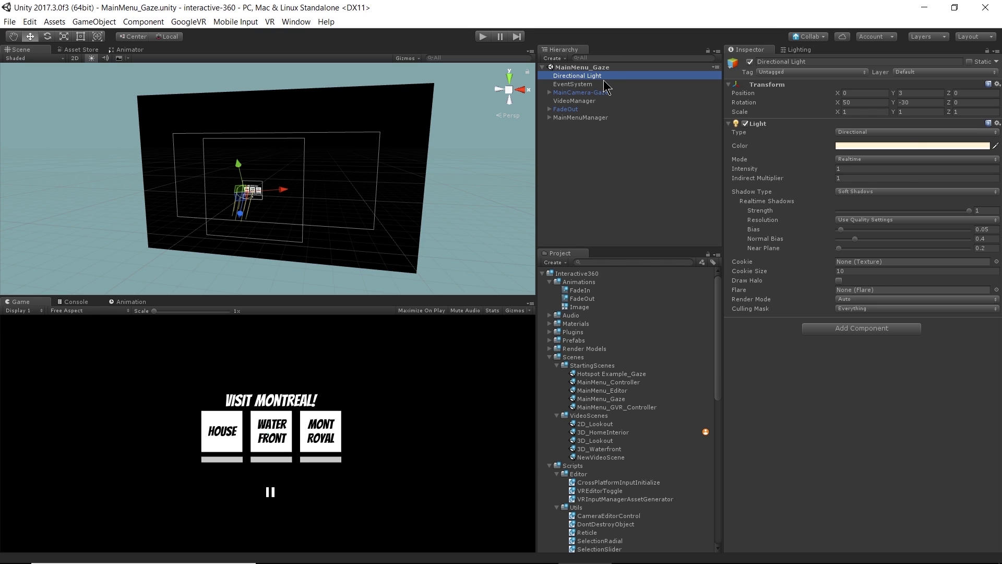
{"action": "left_click", "coordinate": [579, 85]}
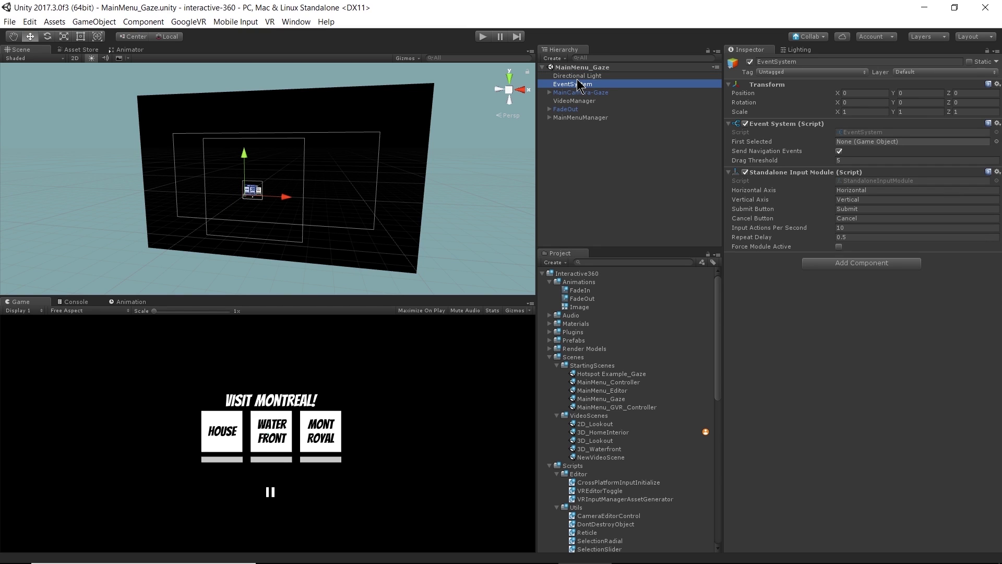
{"action": "key", "text": "Down"}
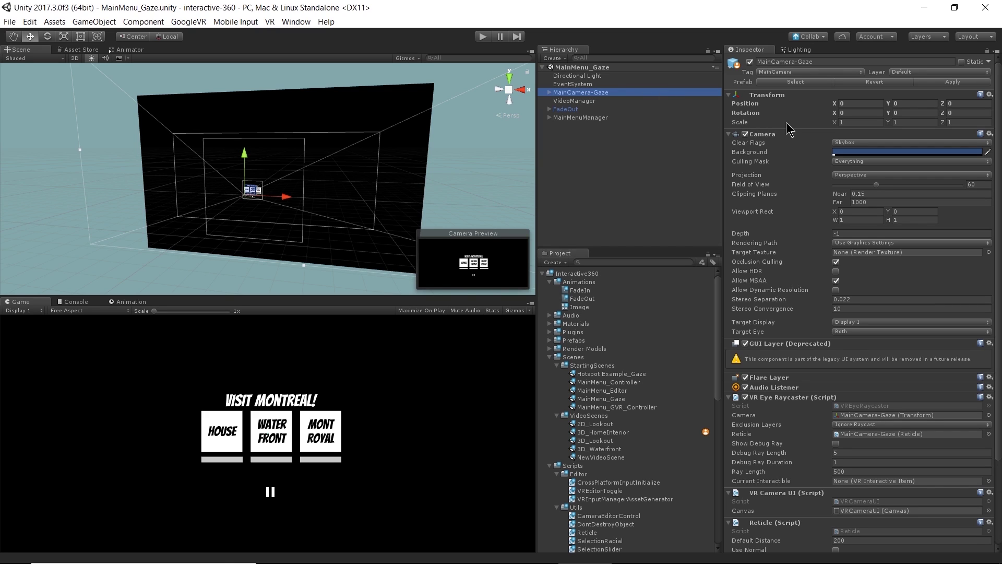
{"action": "scroll", "coordinate": [798, 400], "scroll_direction": "down", "scroll_amount": 3}
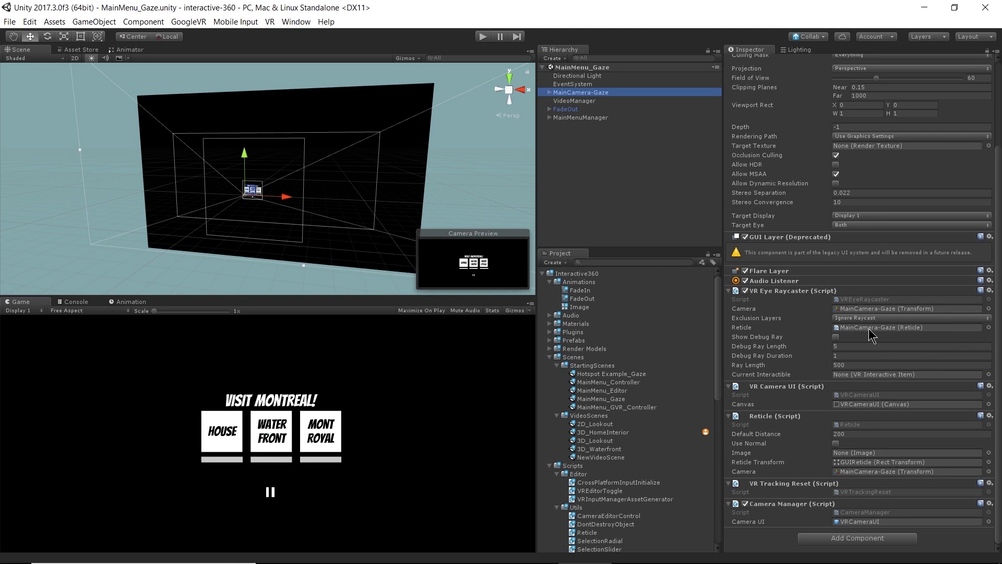
Step: Expand MainCamera-Gaze and inspect VRCameraUI, GUIReticle and the enlarged Normal reticle image preview
{"action": "left_click", "coordinate": [550, 93]}
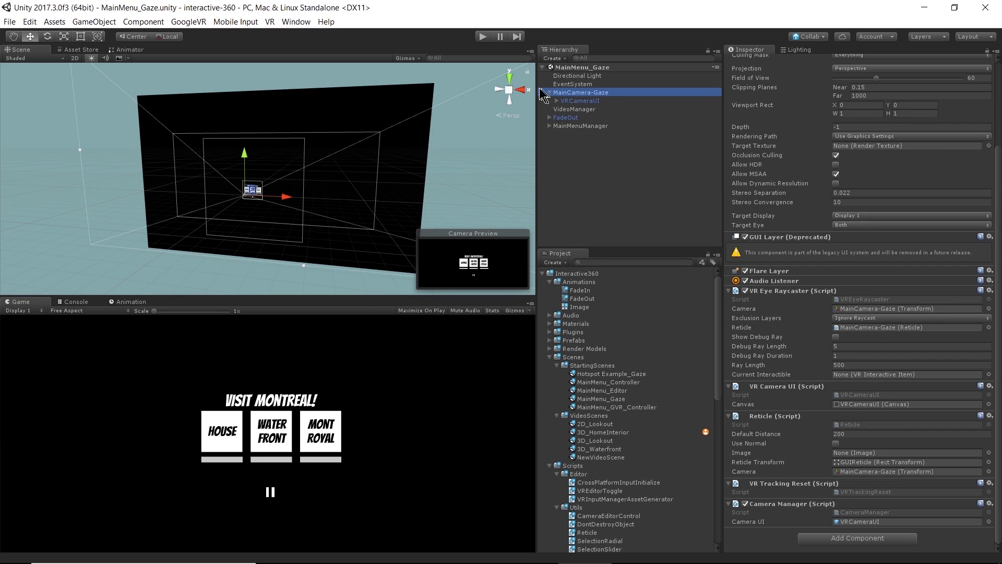
{"action": "left_click", "coordinate": [574, 101]}
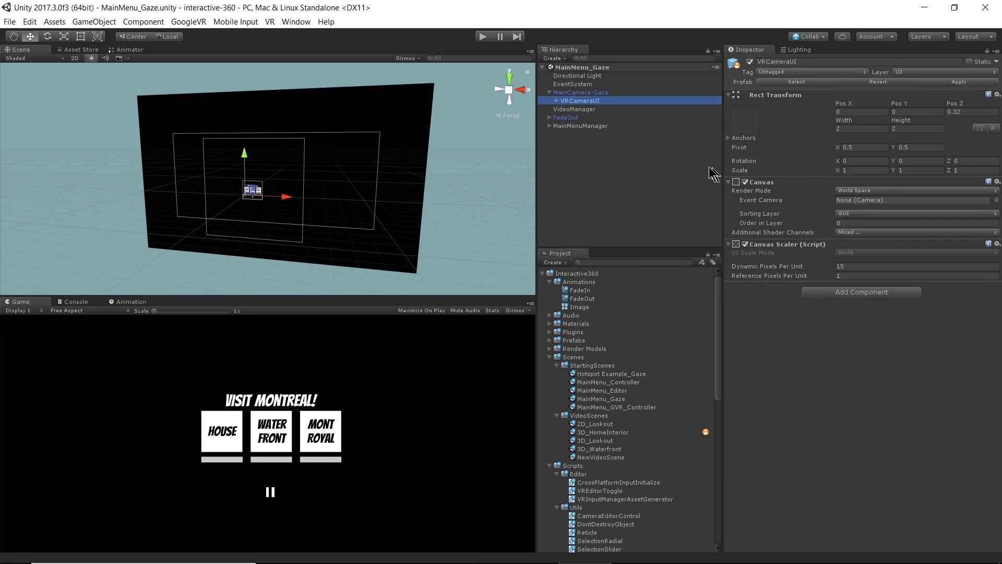
{"action": "left_click", "coordinate": [556, 101]}
{"action": "left_click", "coordinate": [583, 110]}
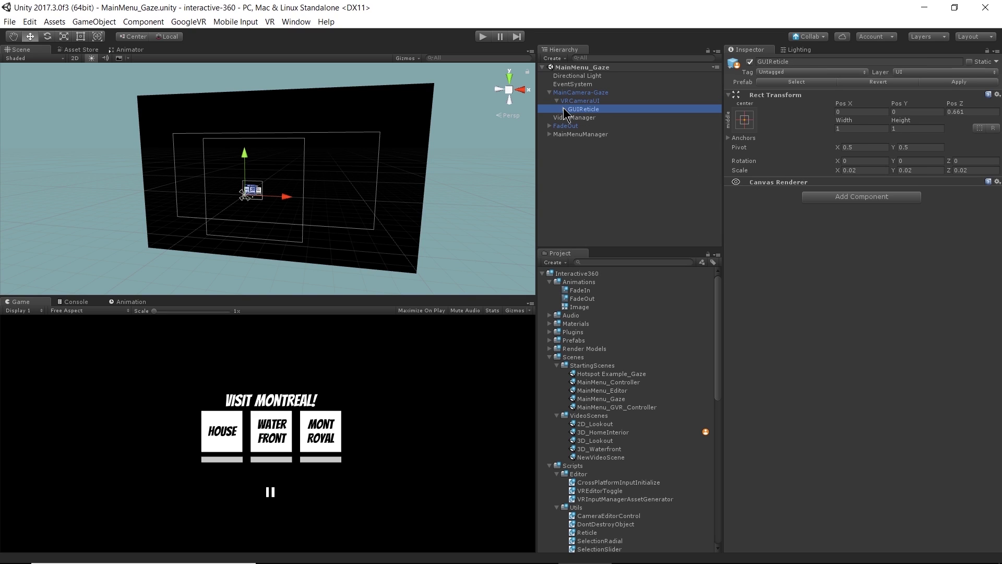
{"action": "left_click", "coordinate": [571, 117]}
{"action": "left_click", "coordinate": [583, 119]}
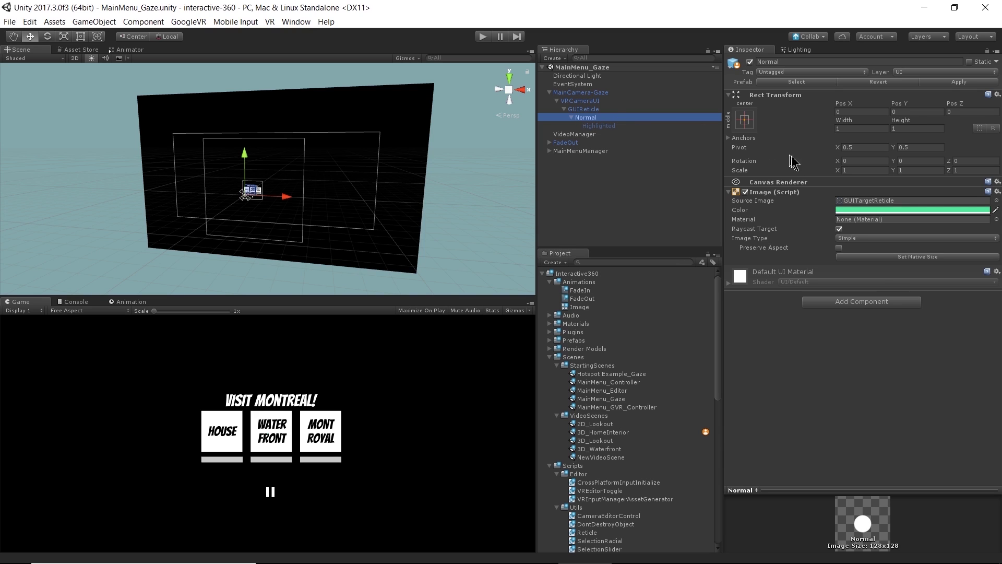
{"action": "left_click_drag", "start_coordinate": [879, 488], "coordinate": [876, 378]}
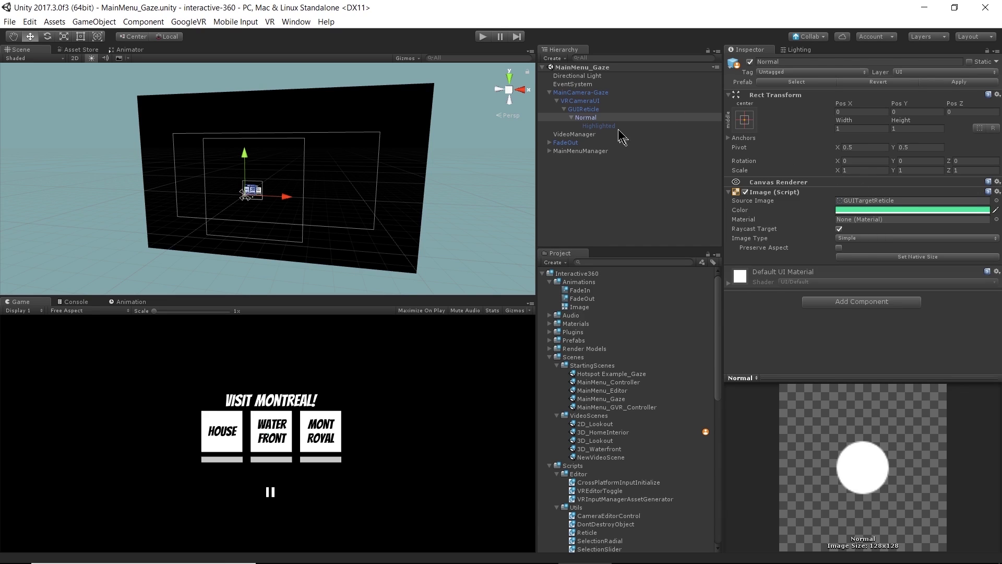
Step: Inspect the Highlighted reticle ring, then scroll through MainCamera-Gaze's Reticle and Camera Manager components
{"action": "left_click", "coordinate": [599, 126]}
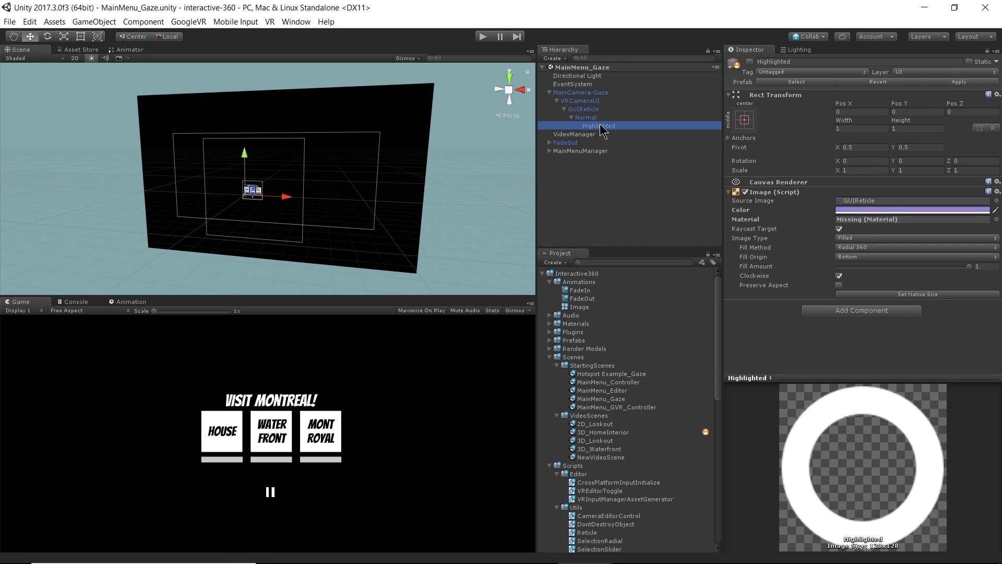
{"action": "left_click", "coordinate": [581, 93]}
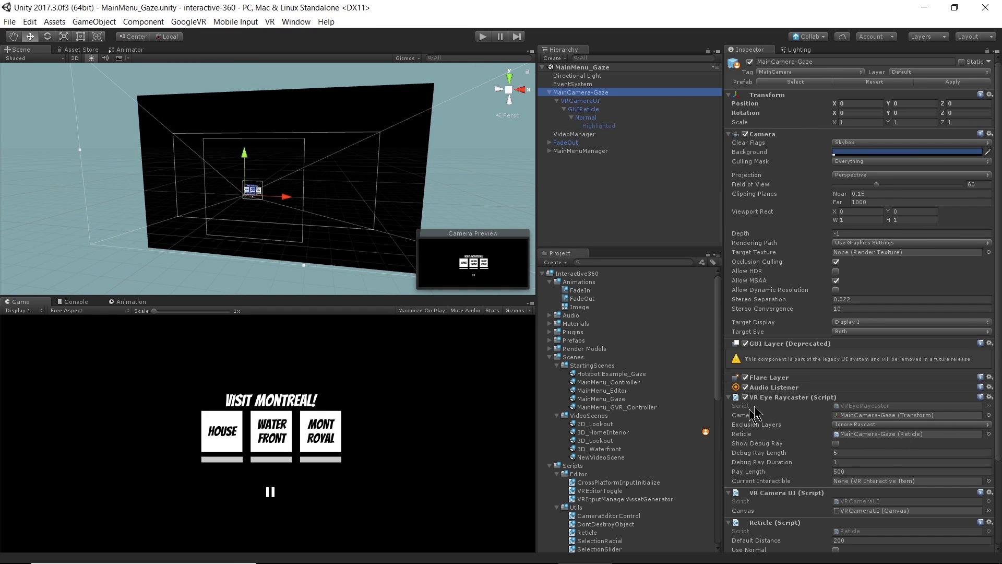
{"action": "scroll", "coordinate": [788, 412], "scroll_direction": "down", "scroll_amount": 5}
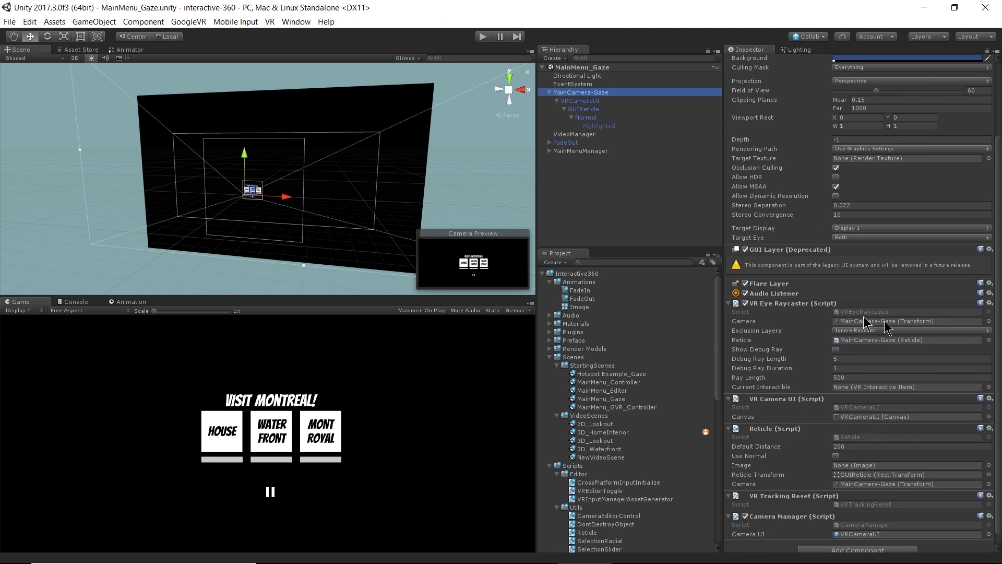
{"action": "scroll", "coordinate": [840, 296], "scroll_direction": "down", "scroll_amount": 1}
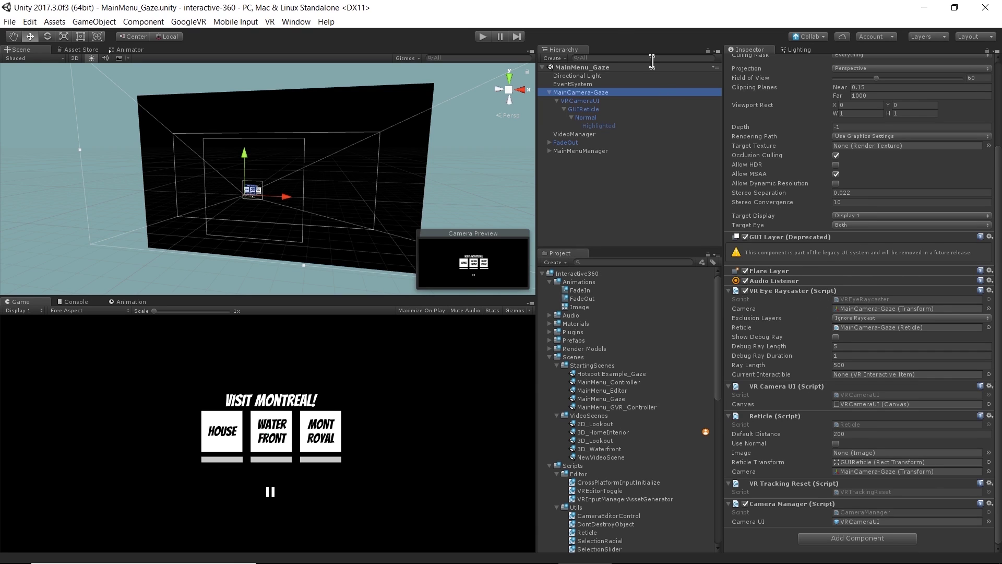
Step: Run the Visit Montreal gaze menu in play mode with SteamVR, then stop it
{"action": "left_click", "coordinate": [482, 38]}
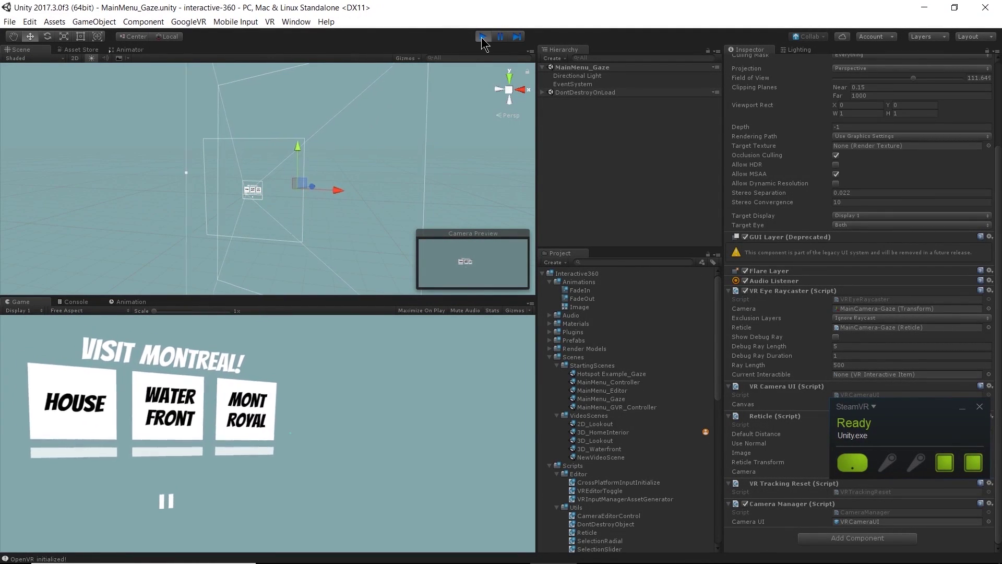
{"action": "left_click", "coordinate": [482, 37]}
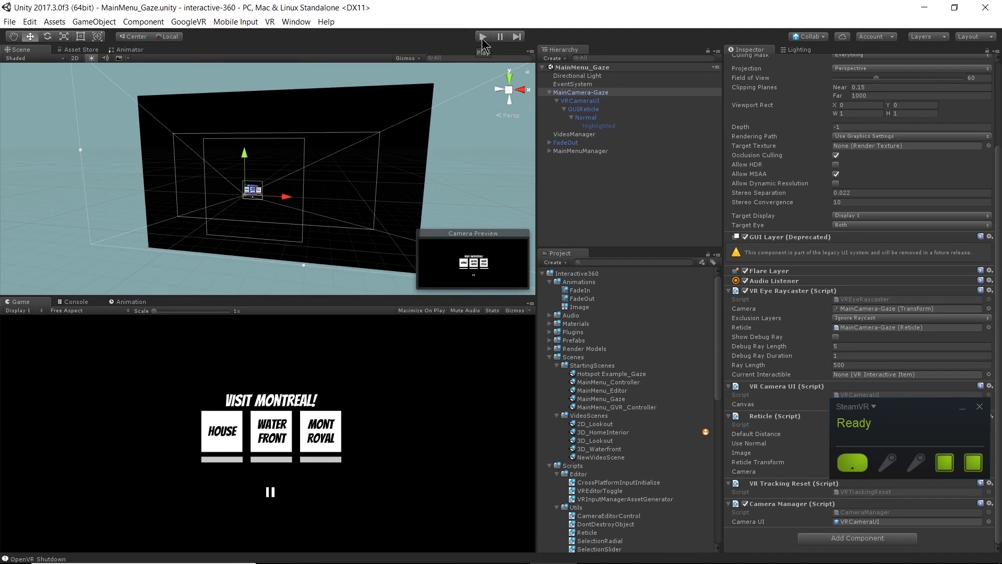
Step: Collapse the camera, inspect VideoManager's three scenes, dismiss SteamVR, then inspect the FadeOut canvas
{"action": "left_click", "coordinate": [549, 92]}
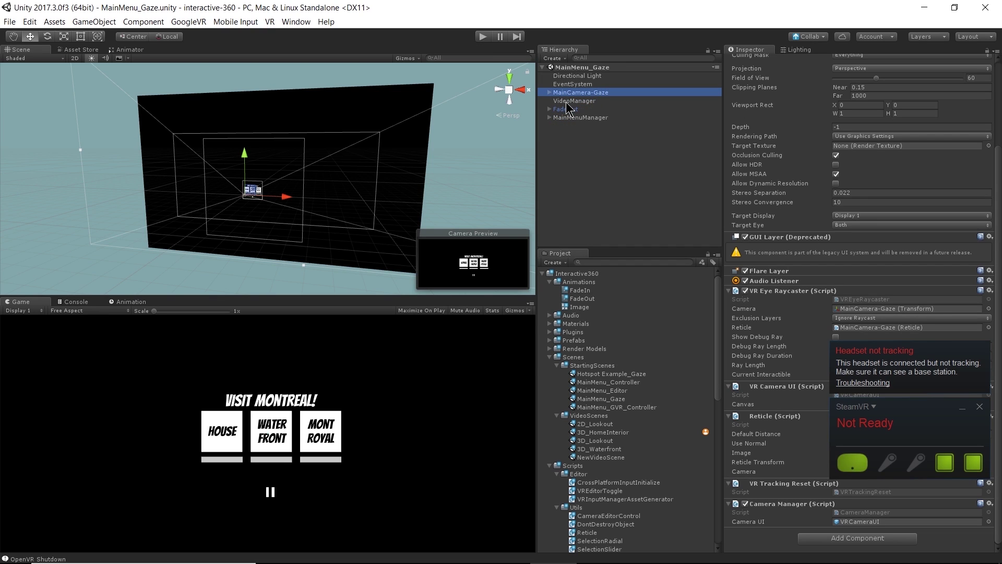
{"action": "left_click", "coordinate": [567, 101]}
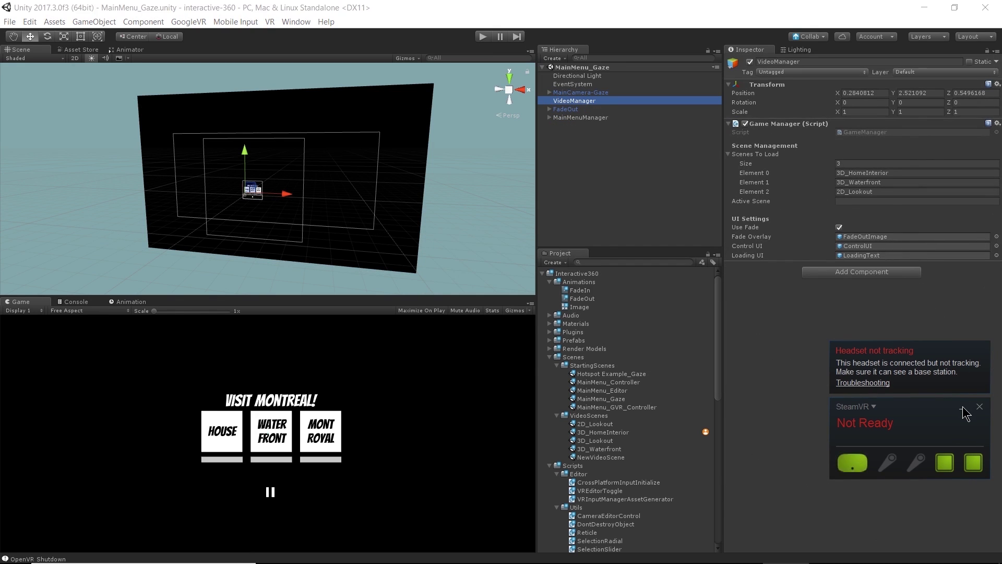
{"action": "left_click", "coordinate": [963, 407]}
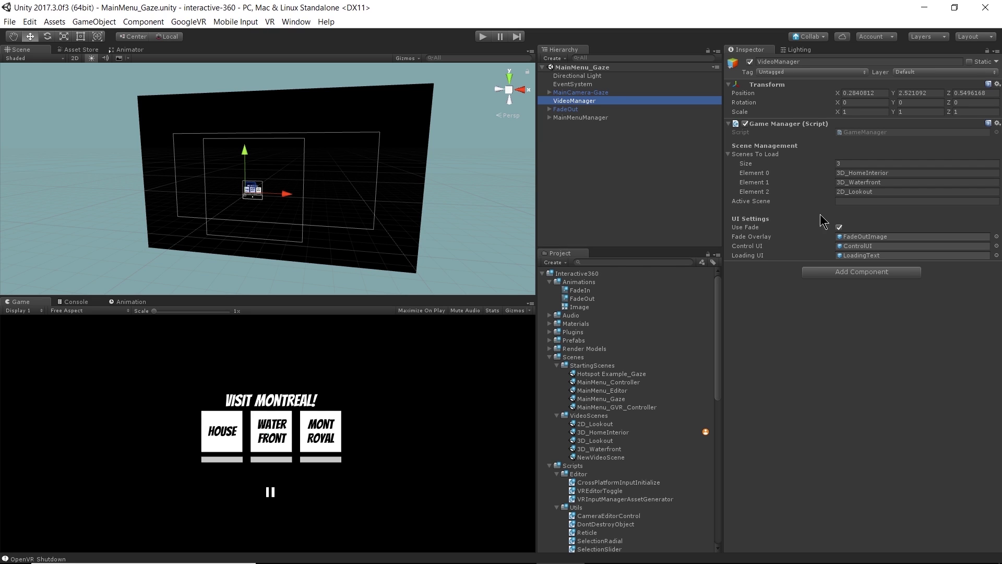
{"action": "left_click", "coordinate": [551, 110]}
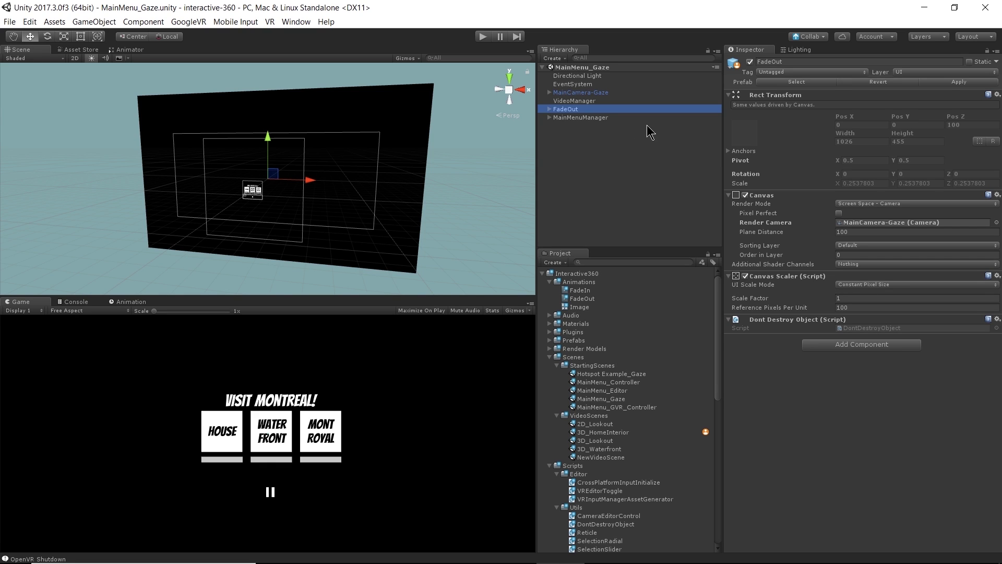
Step: Start a second brief play-mode run of the menu and stop it
{"action": "left_click", "coordinate": [484, 36]}
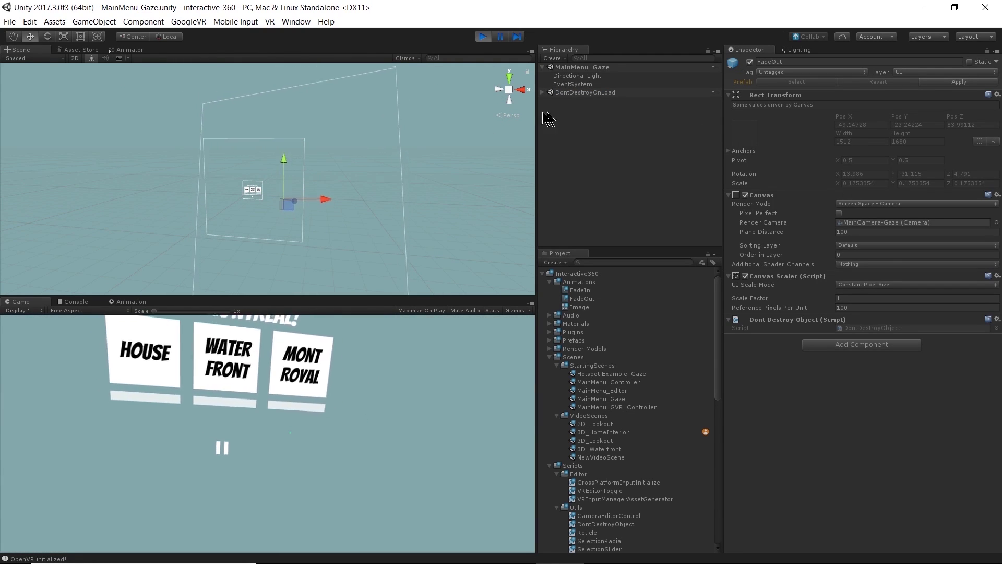
{"action": "left_click", "coordinate": [483, 37]}
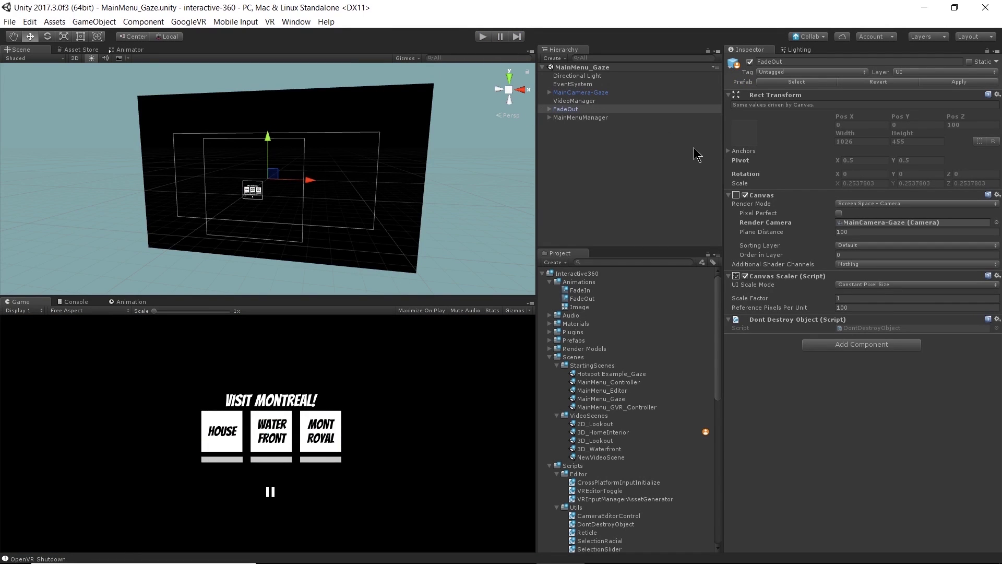
Step: Select MainMenuManager to view its Menu Manager buttons and frame the menu canvas in the Scene view
{"action": "left_click", "coordinate": [581, 118]}
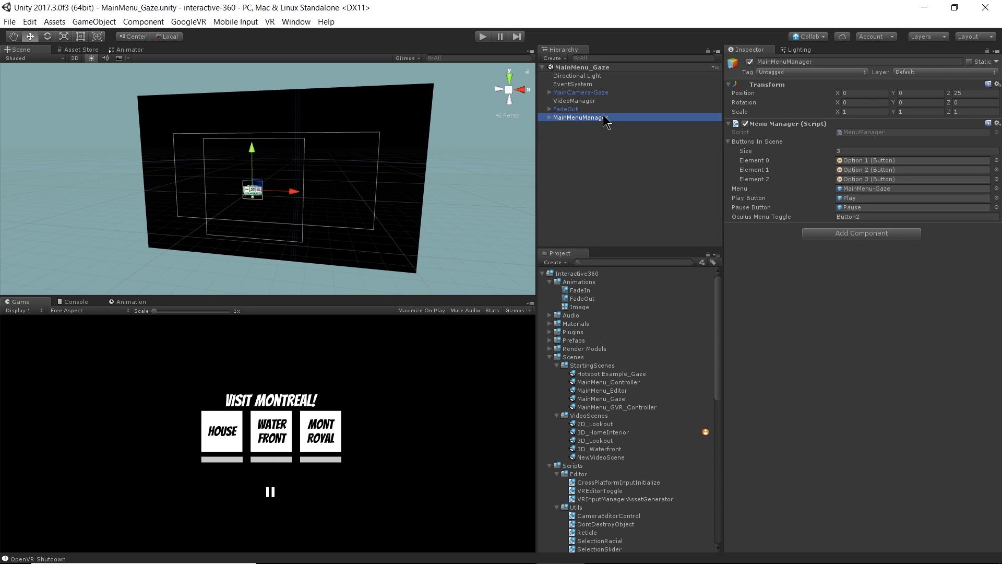
{"action": "double_click", "coordinate": [572, 118]}
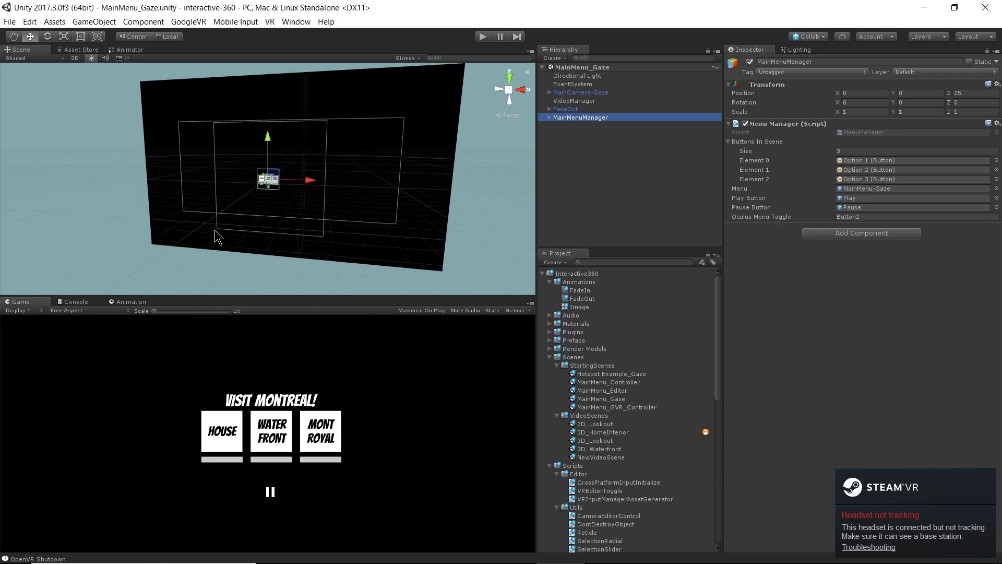
{"action": "scroll", "coordinate": [224, 235], "scroll_direction": "up", "scroll_amount": 5}
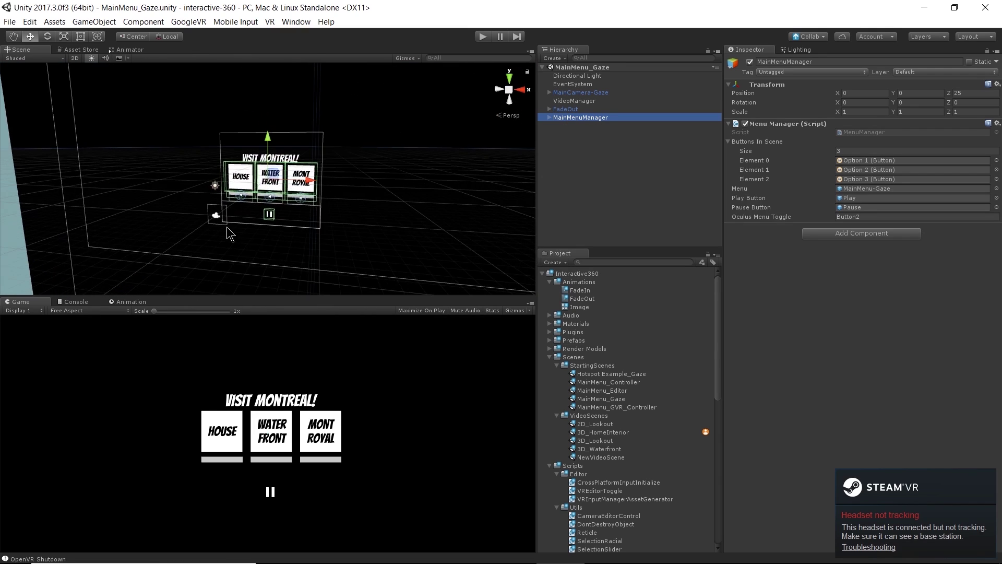
{"action": "scroll", "coordinate": [260, 237], "scroll_direction": "up", "scroll_amount": 2}
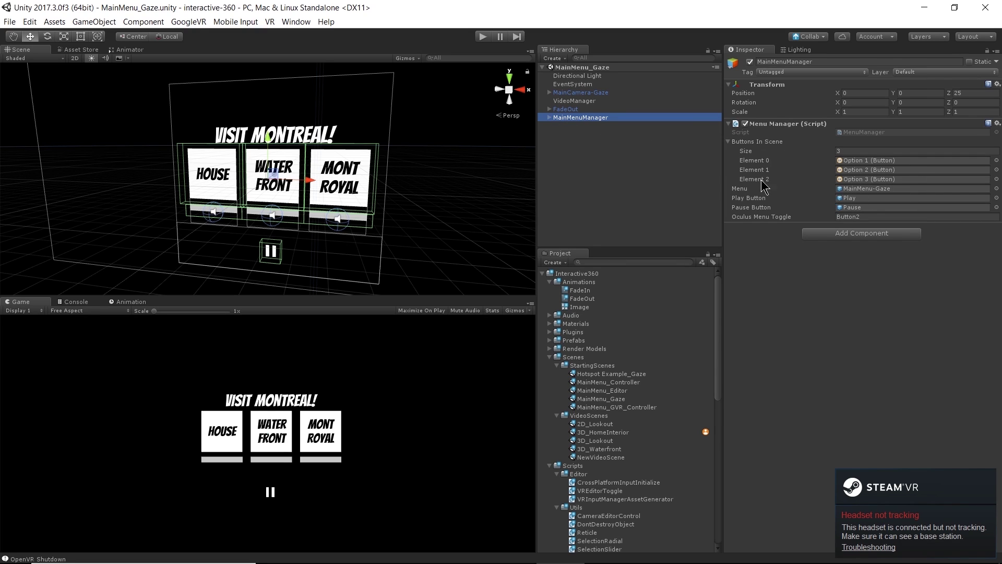
Step: Expand MainMenuManager, select the world-space MainMenu-Gaze canvas, and expand it and ControlUI
{"action": "left_click", "coordinate": [548, 118]}
{"action": "left_click", "coordinate": [580, 126]}
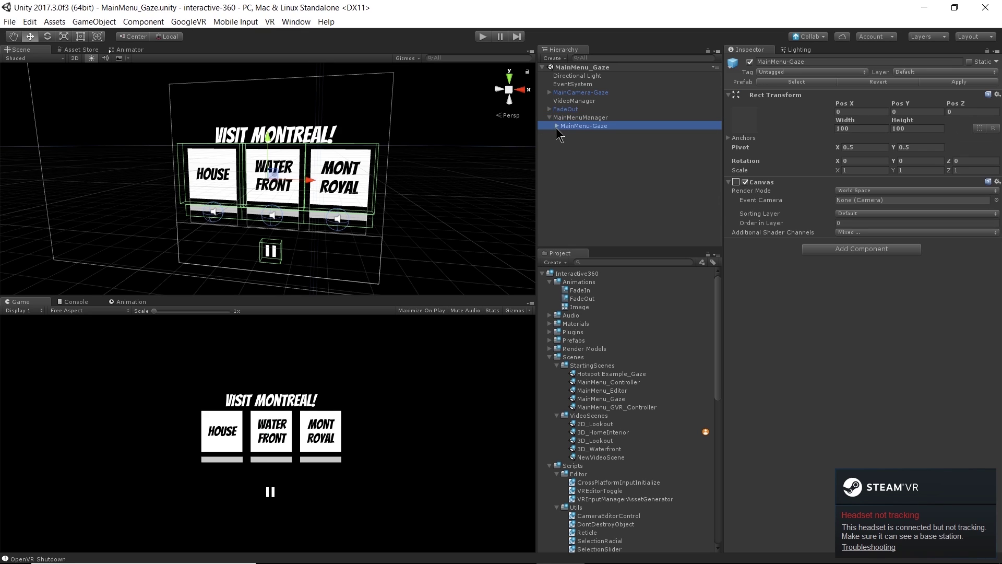
{"action": "left_click", "coordinate": [556, 125]}
{"action": "left_click", "coordinate": [565, 134]}
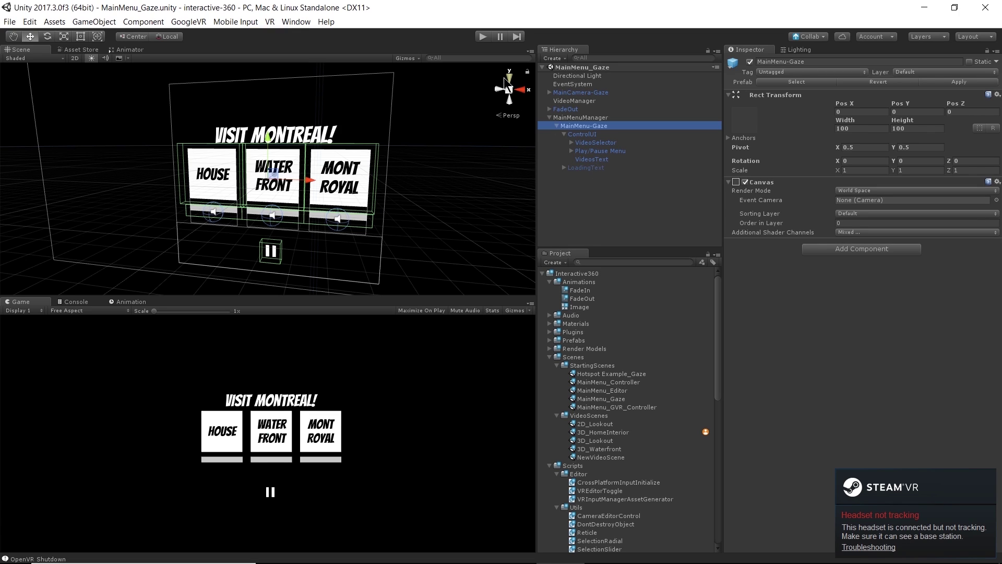
{"action": "left_click", "coordinate": [481, 36]}
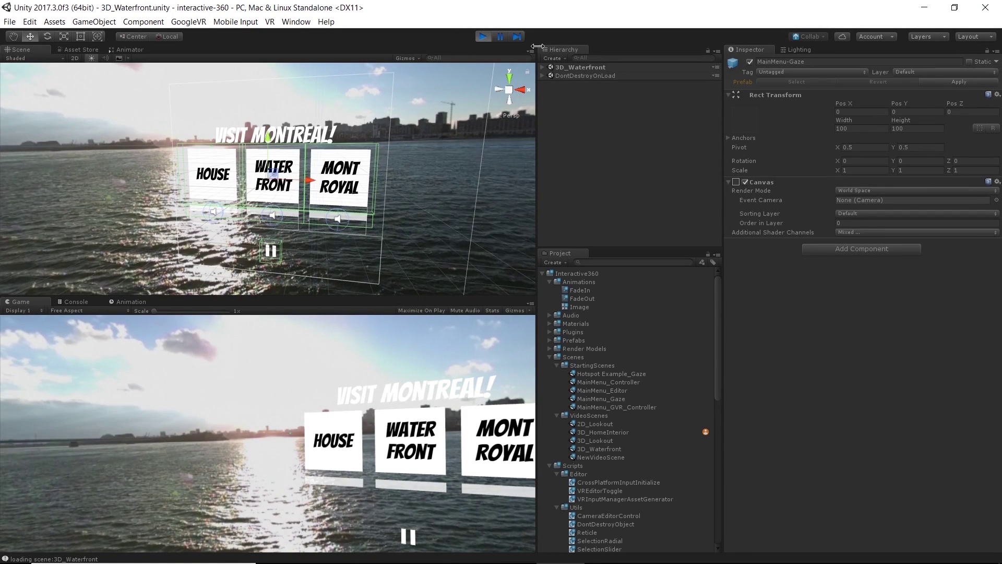
{"action": "left_click", "coordinate": [482, 39]}
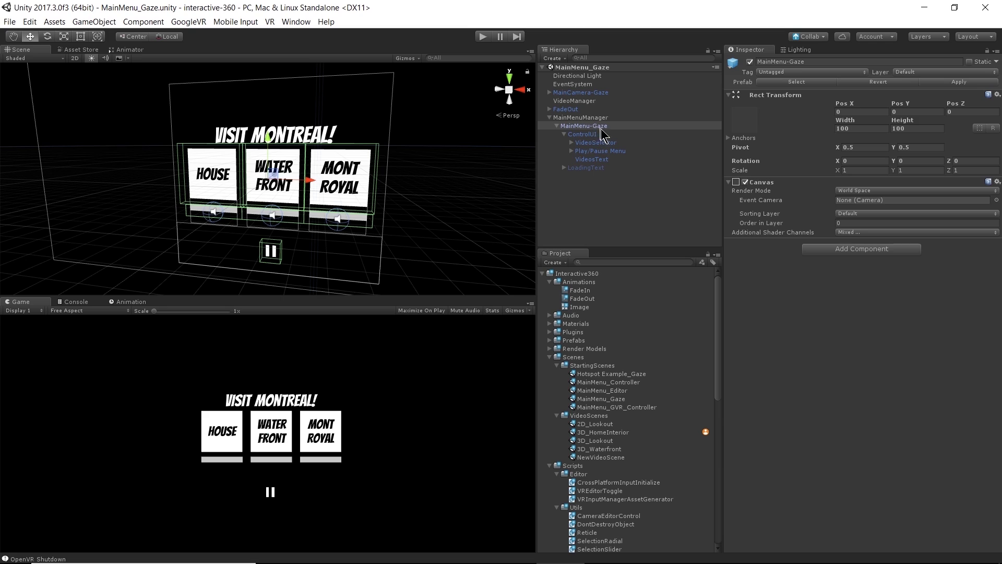
Step: Expand VideoSelector and Option 1, frame Option 1, and review its VR Interactive Item and 33×30×1 Box Collider
{"action": "left_click", "coordinate": [571, 142]}
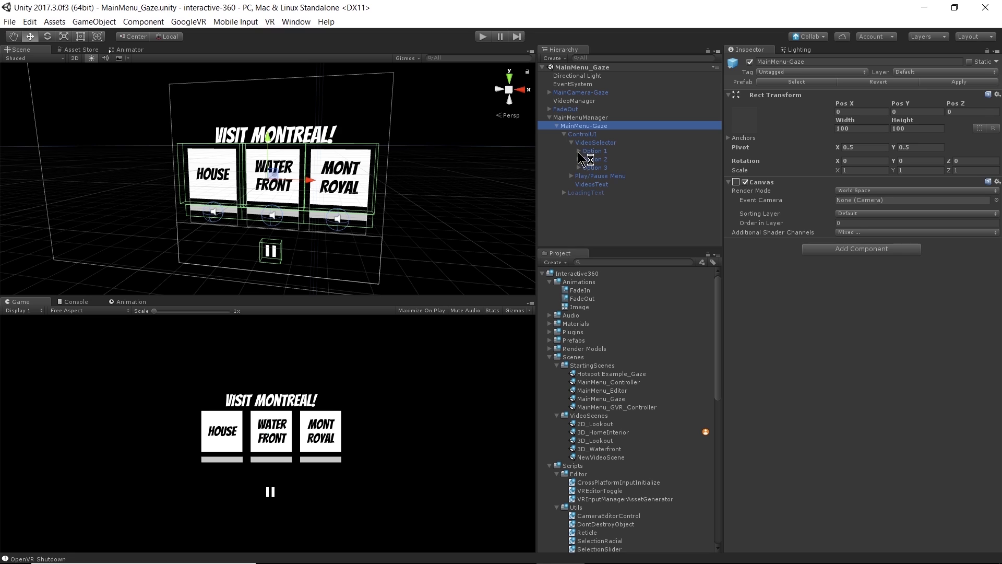
{"action": "left_click", "coordinate": [579, 151]}
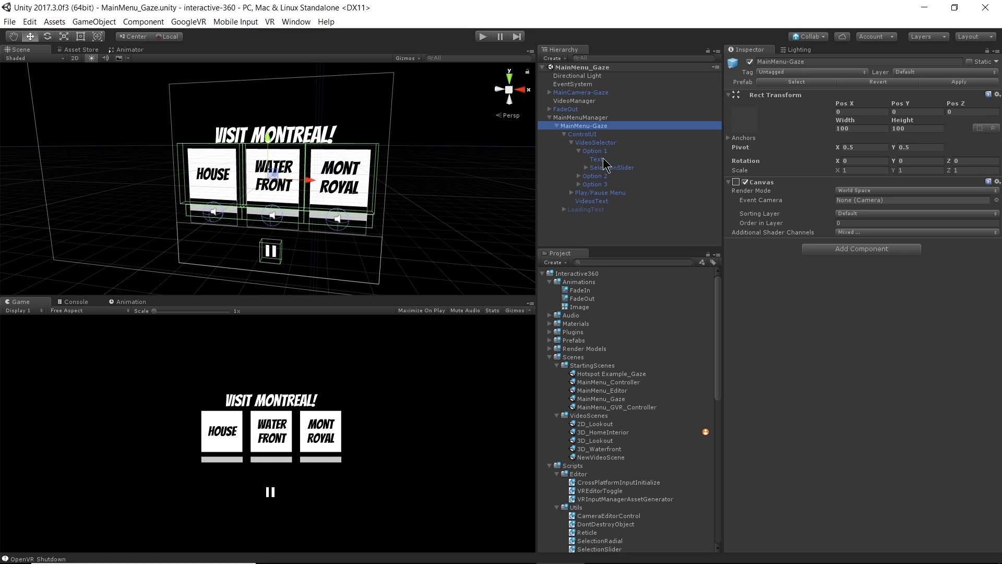
{"action": "left_click", "coordinate": [601, 159]}
{"action": "double_click", "coordinate": [606, 151]}
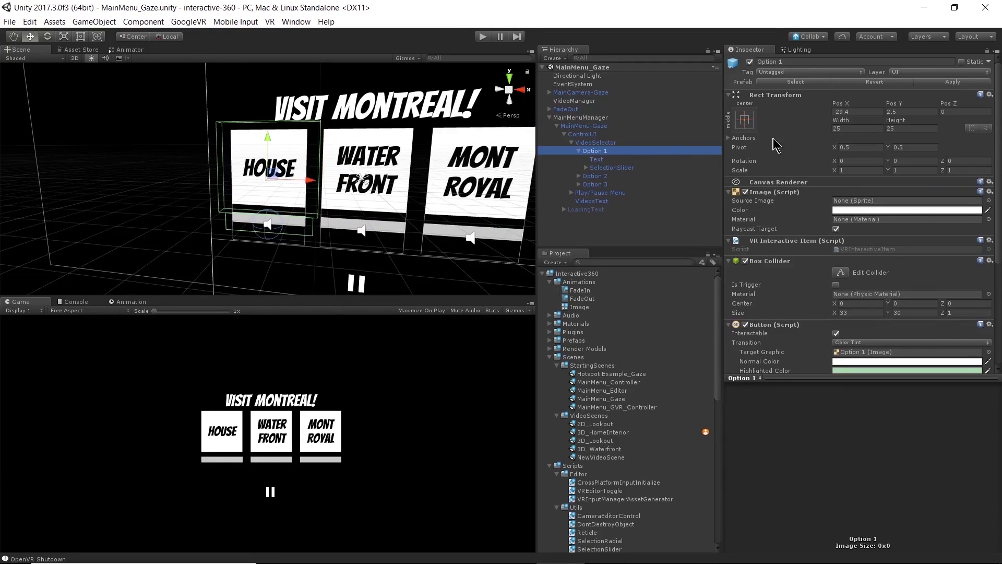
{"action": "scroll", "coordinate": [793, 261], "scroll_direction": "down", "scroll_amount": 5}
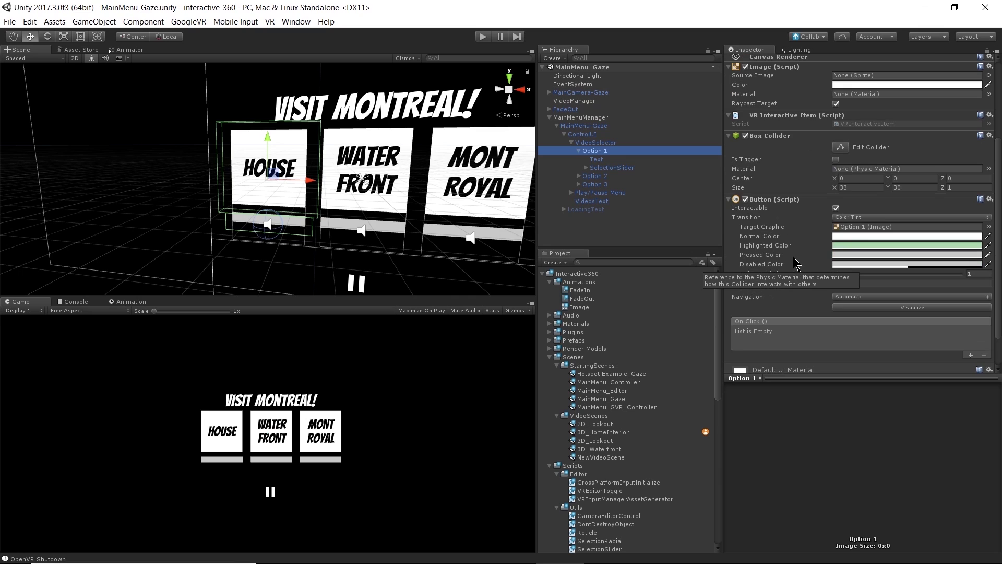
{"action": "scroll", "coordinate": [794, 261], "scroll_direction": "up", "scroll_amount": 3}
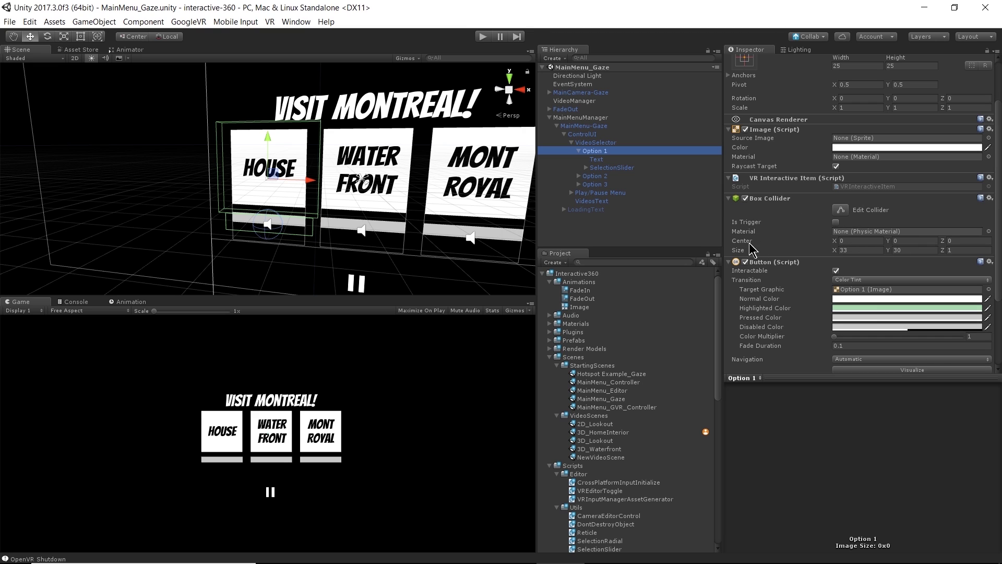
Step: Select Option 1's SelectionSlider and frame its slider bar on the HOUSE card in the Scene view
{"action": "left_click", "coordinate": [609, 168]}
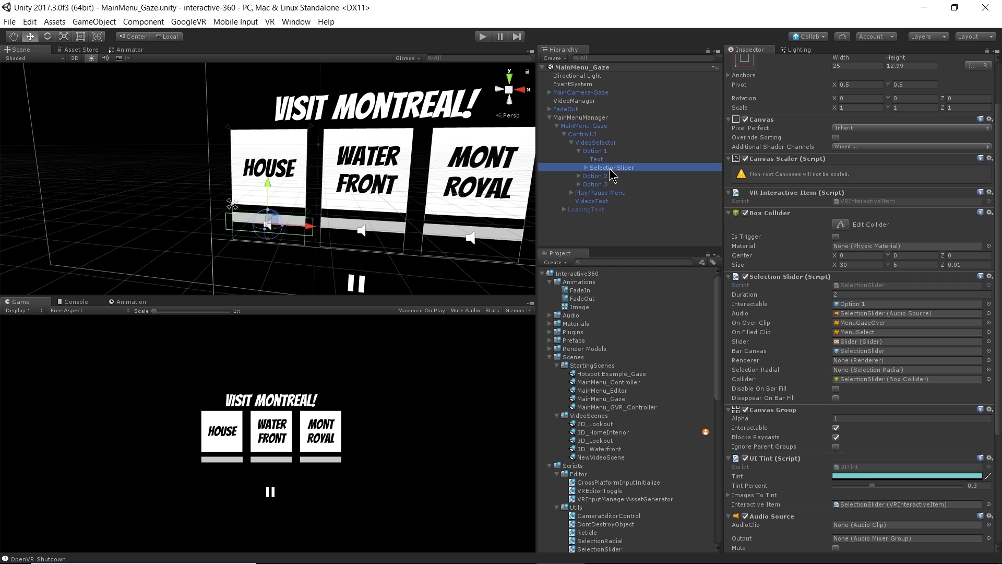
{"action": "middle_click_drag", "start_coordinate": [313, 179], "coordinate": [329, 112]}
{"action": "scroll", "coordinate": [383, 225], "scroll_direction": "up", "scroll_amount": 5}
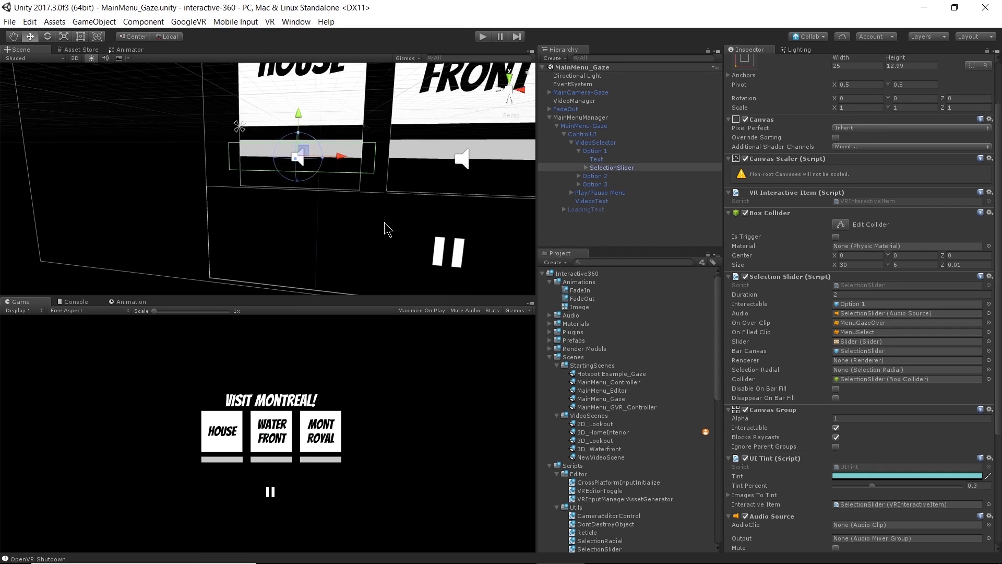
{"action": "scroll", "coordinate": [406, 123], "scroll_direction": "up", "scroll_amount": 1}
{"action": "middle_click_drag", "start_coordinate": [406, 123], "coordinate": [414, 167]}
{"action": "middle_click_drag", "start_coordinate": [428, 114], "coordinate": [407, 218]}
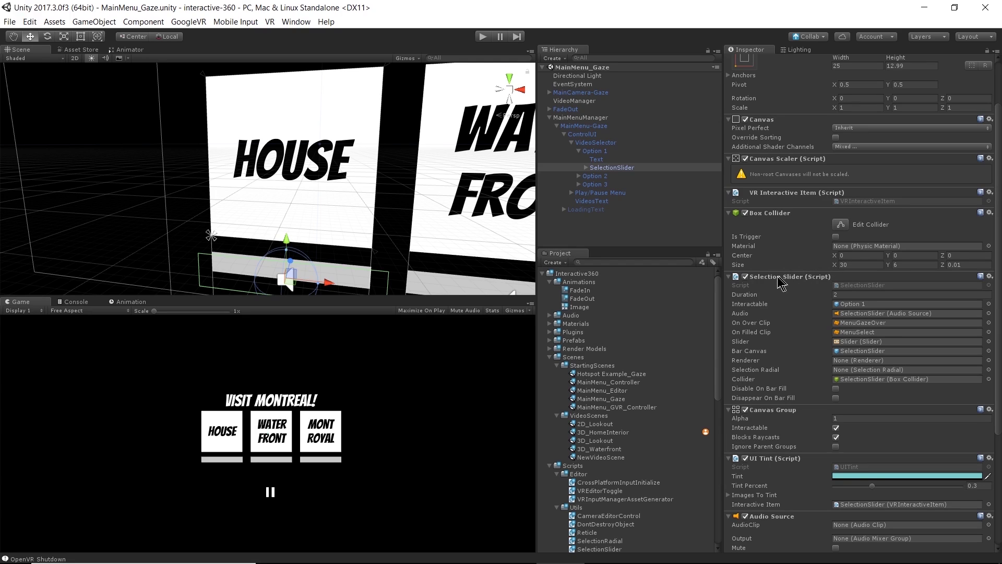
Step: Ping Option 1 from the Interactable field, review the remaining slider components, and collapse MainMenu-Gaze
{"action": "left_click", "coordinate": [844, 304]}
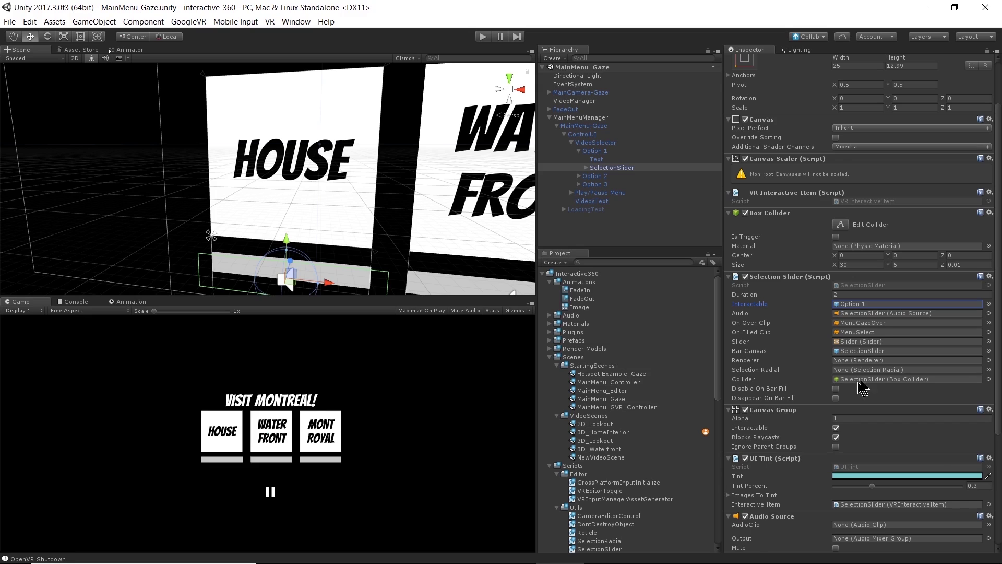
{"action": "scroll", "coordinate": [867, 386], "scroll_direction": "down", "scroll_amount": 3}
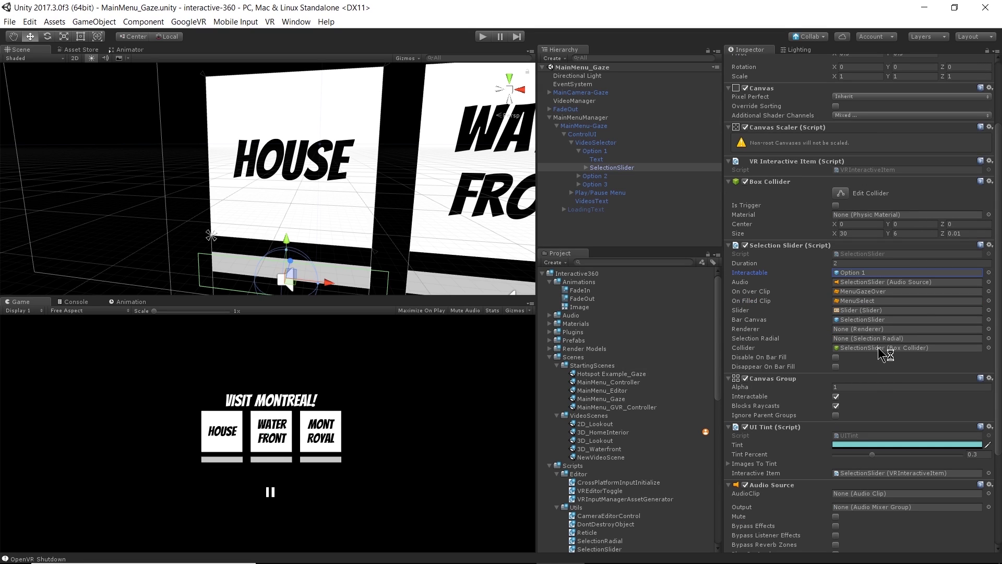
{"action": "scroll", "coordinate": [837, 262], "scroll_direction": "down", "scroll_amount": 3}
{"action": "scroll", "coordinate": [838, 263], "scroll_direction": "down", "scroll_amount": 5}
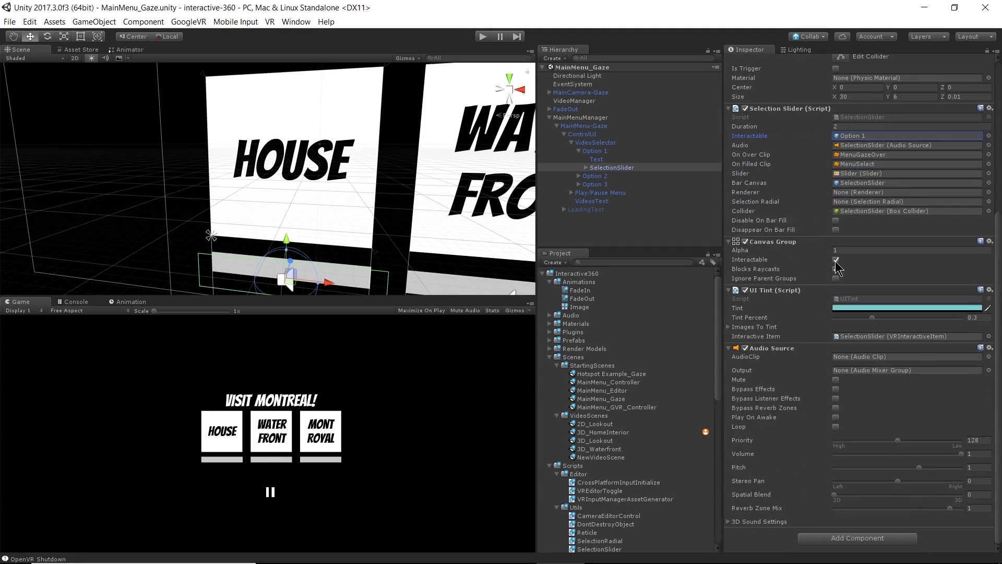
{"action": "left_click", "coordinate": [578, 150]}
{"action": "left_click", "coordinate": [556, 125]}
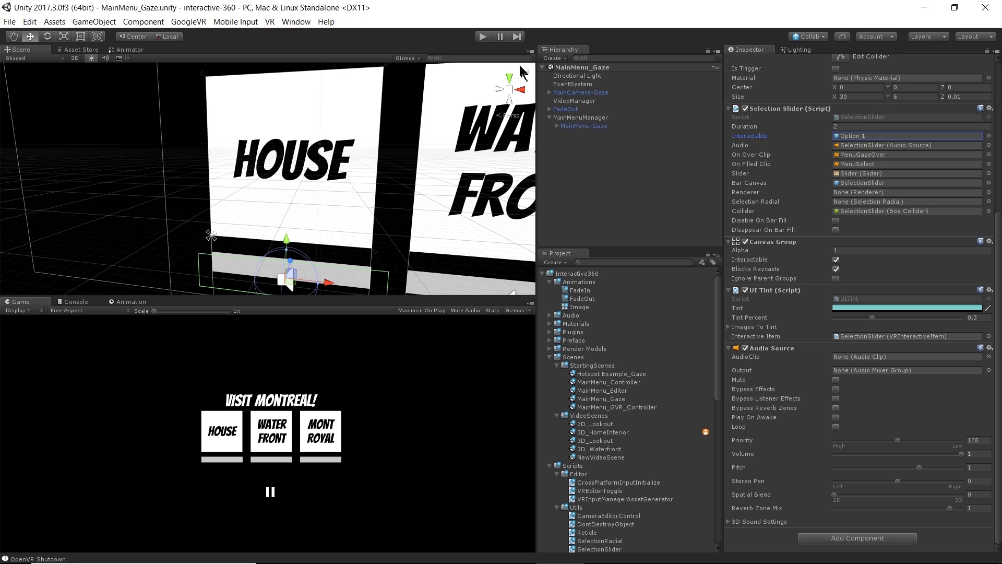
Step: Run play mode, gaze-select a card to load the 2D_Lookout video, then stop
{"action": "left_click", "coordinate": [484, 37]}
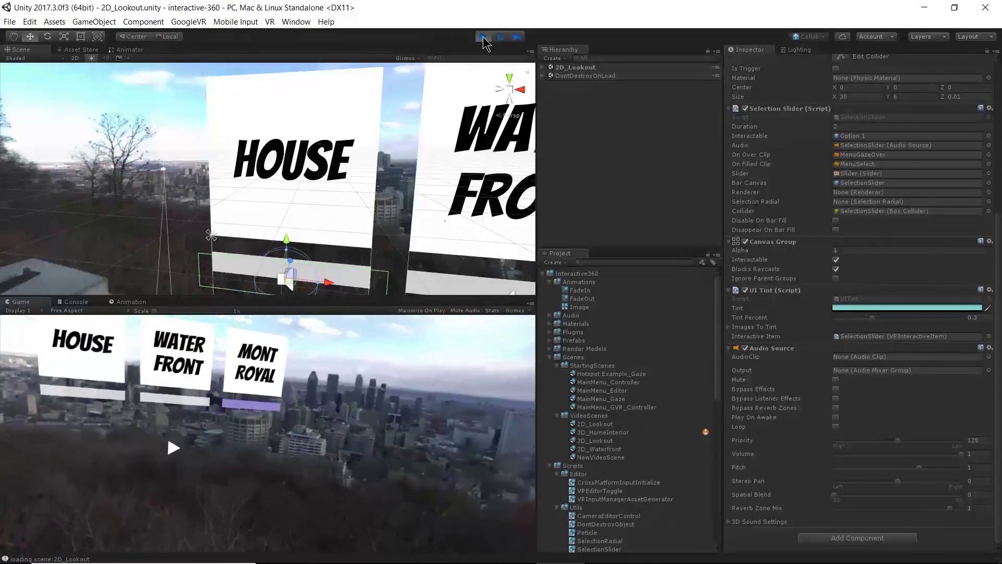
{"action": "left_click", "coordinate": [483, 37]}
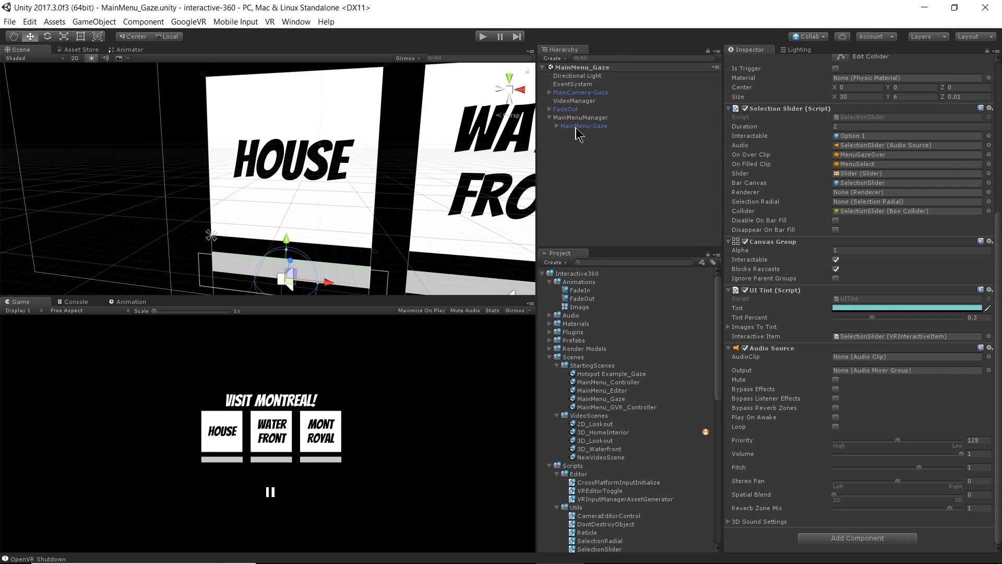
Step: Select the Play button under MainMenu-Gaze > Play/Pause Menu > Panel and locate its MenuButtonGaze script
{"action": "left_click", "coordinate": [557, 125]}
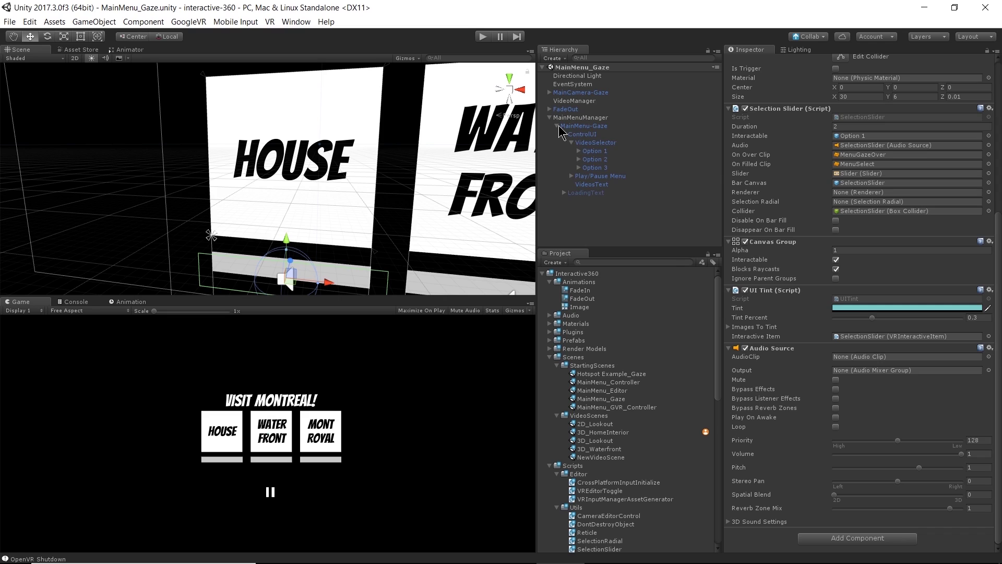
{"action": "left_click", "coordinate": [571, 177]}
{"action": "left_click", "coordinate": [579, 185]}
{"action": "left_click", "coordinate": [598, 193]}
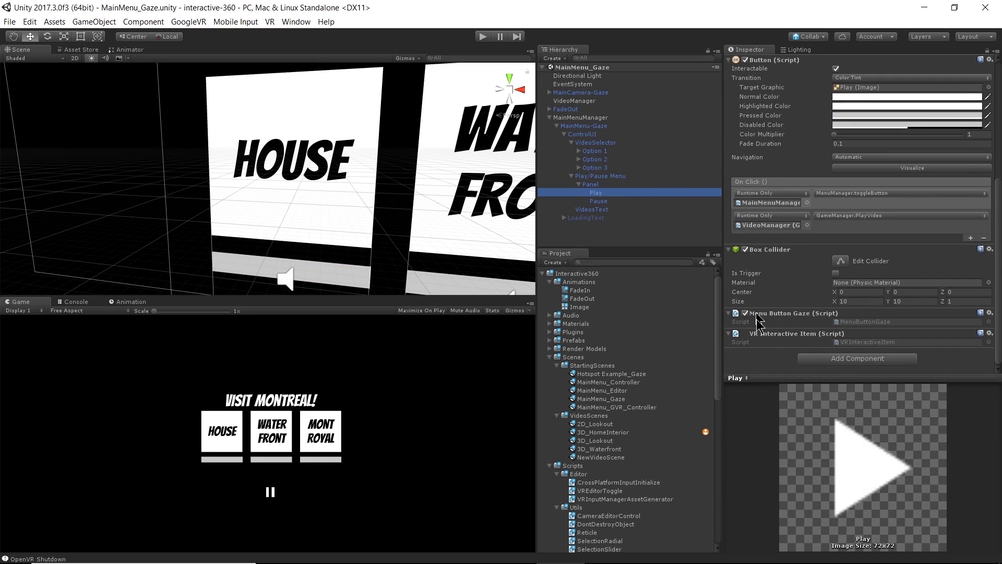
{"action": "left_click", "coordinate": [844, 323]}
Step: Read through MenuButtonGaze.cs and its one-second WaitAndClick coroutine in Visual Studio, then minimise it
{"action": "double_click", "coordinate": [843, 323]}
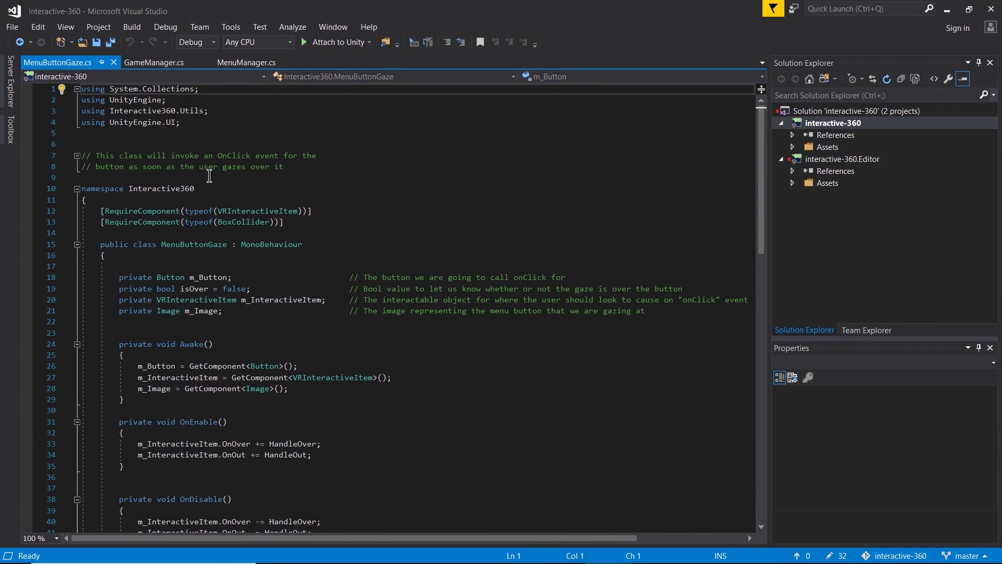
{"action": "scroll", "coordinate": [209, 176], "scroll_direction": "down", "scroll_amount": 8}
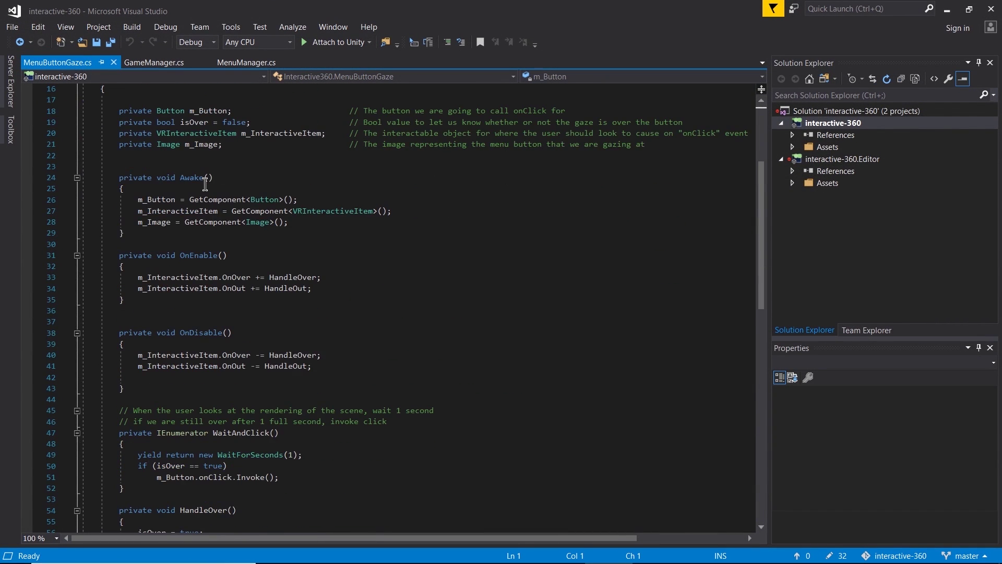
{"action": "scroll", "coordinate": [204, 183], "scroll_direction": "down", "scroll_amount": 1}
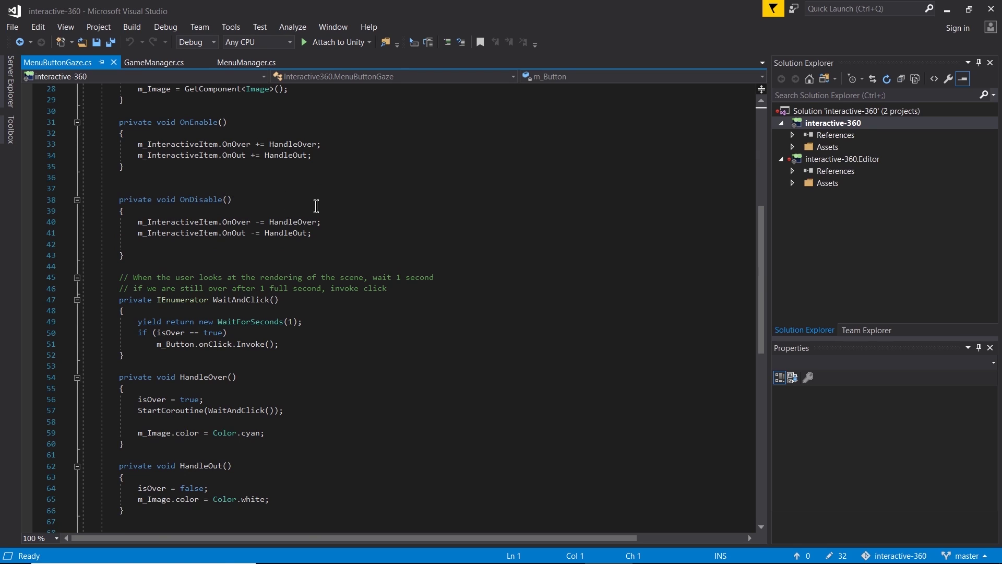
{"action": "scroll", "coordinate": [272, 245], "scroll_direction": "down", "scroll_amount": 2}
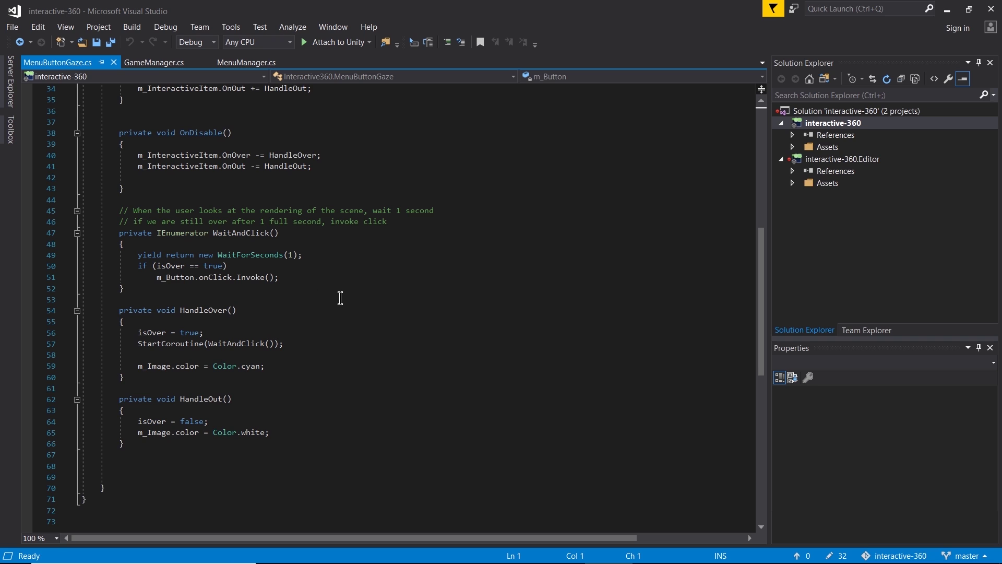
{"action": "left_click", "coordinate": [947, 9]}
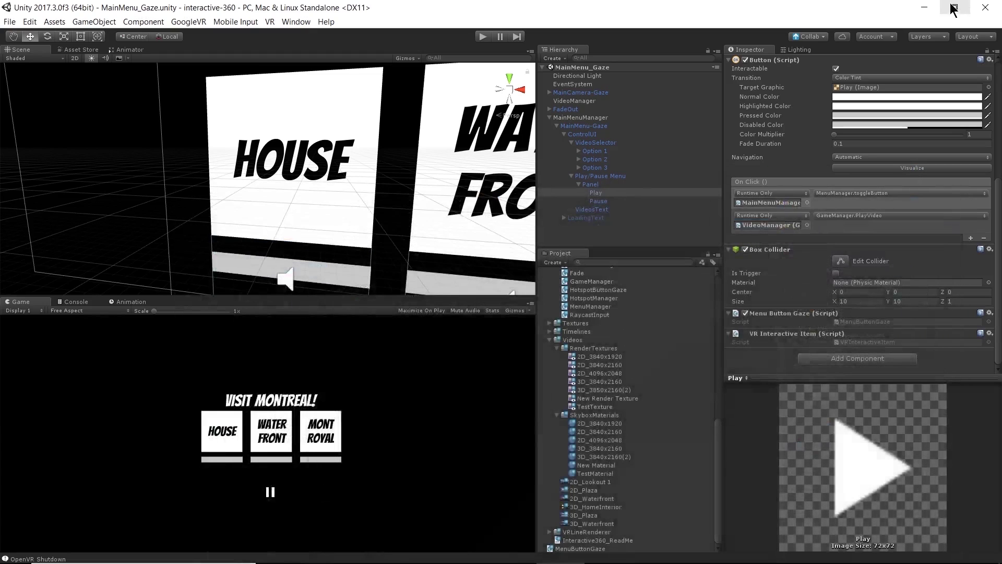
Step: Collapse the Play/Pause Menu and MainMenuManager branches and zoom the Scene view out
{"action": "left_click", "coordinate": [572, 176]}
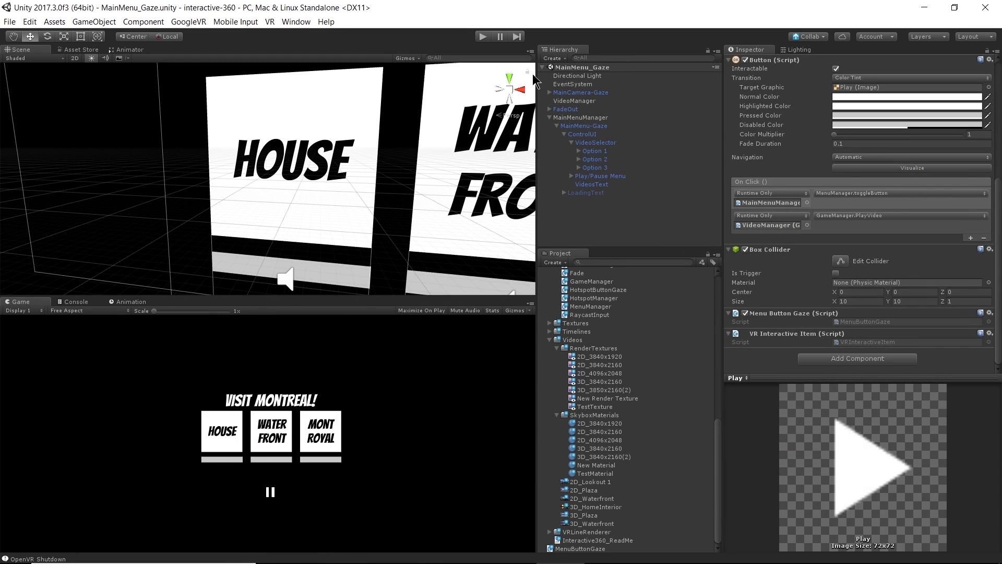
{"action": "left_click", "coordinate": [550, 117]}
{"action": "scroll", "coordinate": [415, 161], "scroll_direction": "down", "scroll_amount": 8}
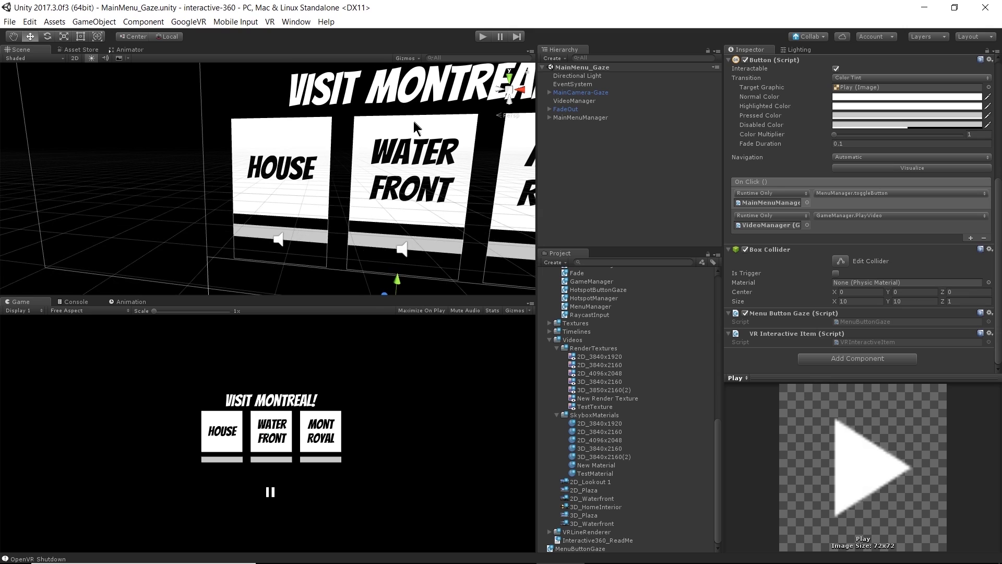
{"action": "scroll", "coordinate": [413, 121], "scroll_direction": "down", "scroll_amount": 10}
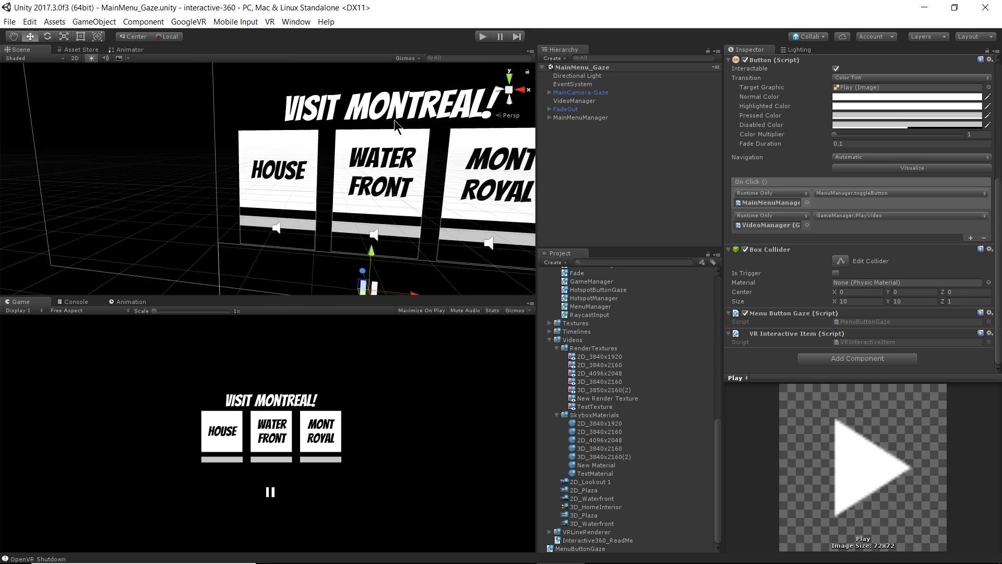
{"action": "scroll", "coordinate": [480, 147], "scroll_direction": "down", "scroll_amount": 10}
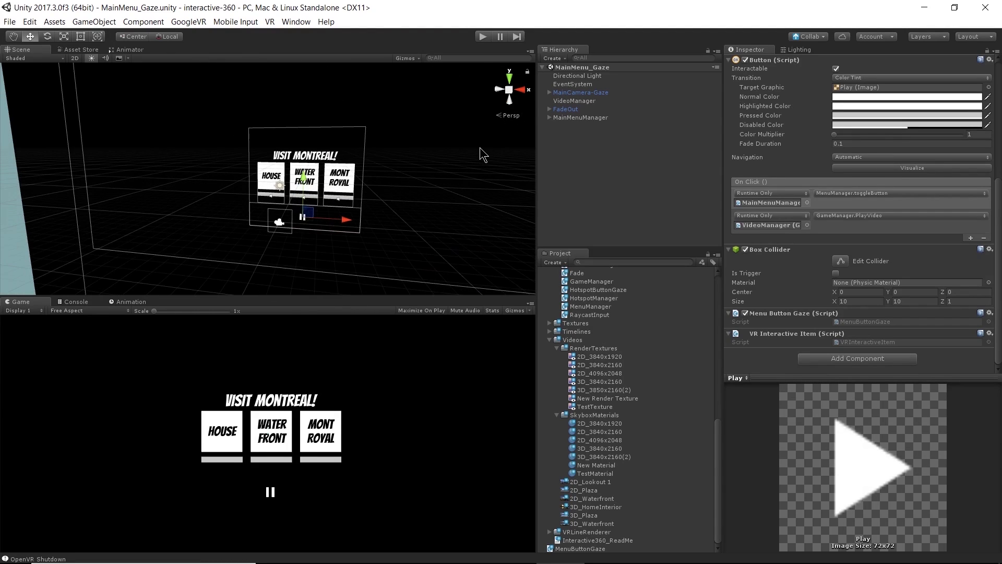
{"action": "scroll", "coordinate": [465, 144], "scroll_direction": "down", "scroll_amount": 2}
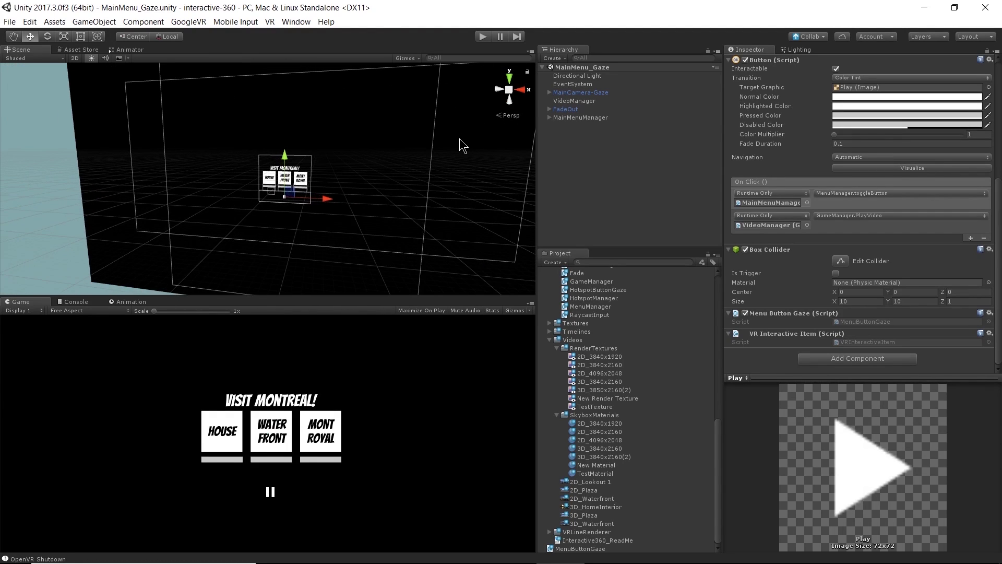